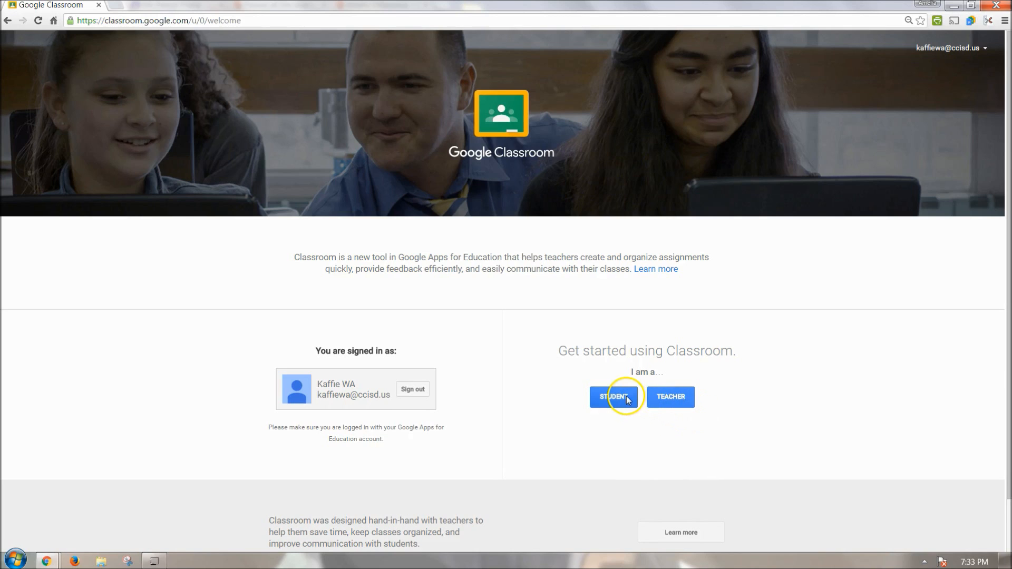
Start using Classroom as a teacher and open the form for creating a class
click(657, 399)
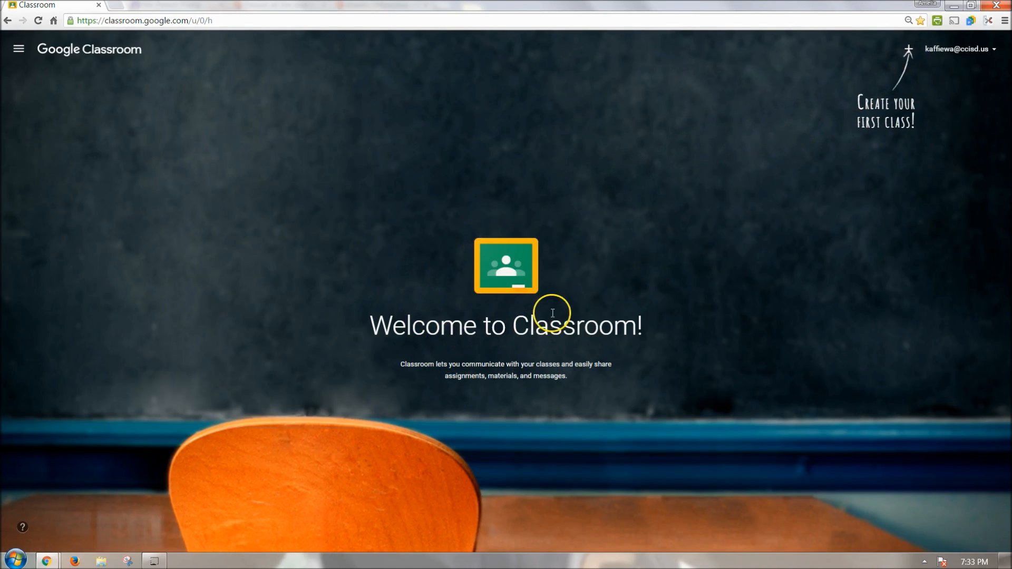
click(907, 50)
click(929, 71)
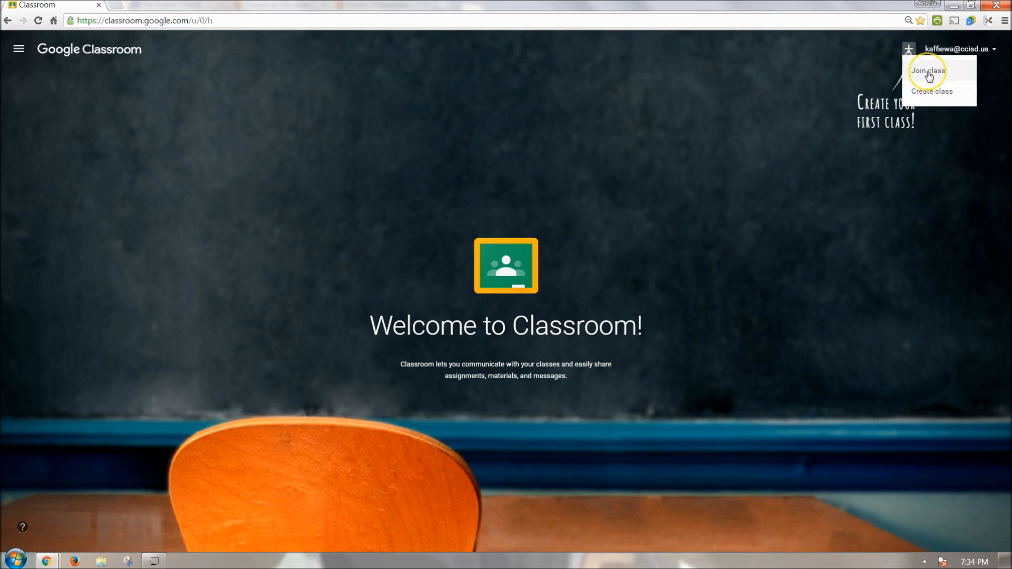
click(931, 91)
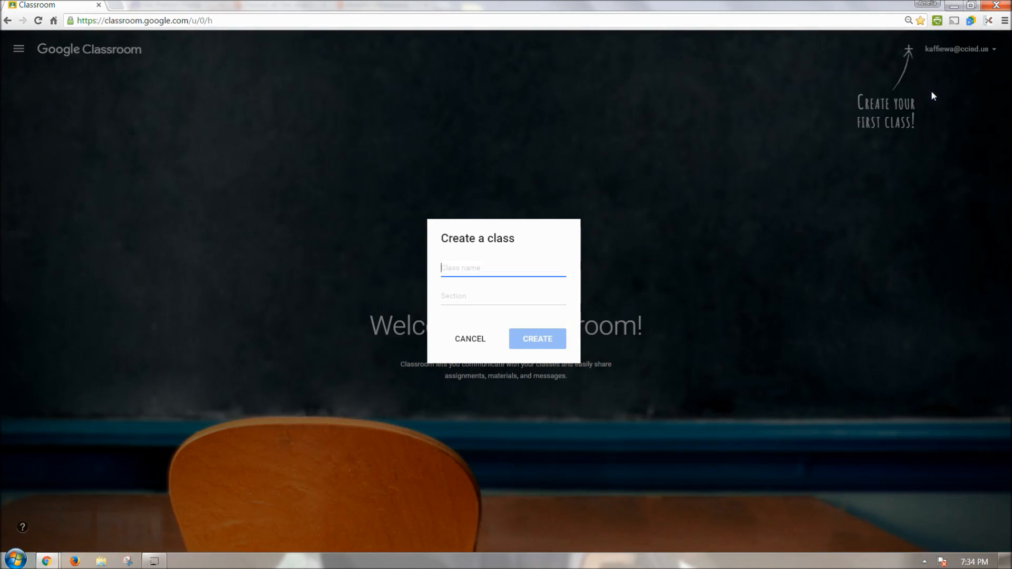
Name the new class English 1, leave its section blank, and create it
text(Sc)
key(BackSpace)
key(BackSpace)
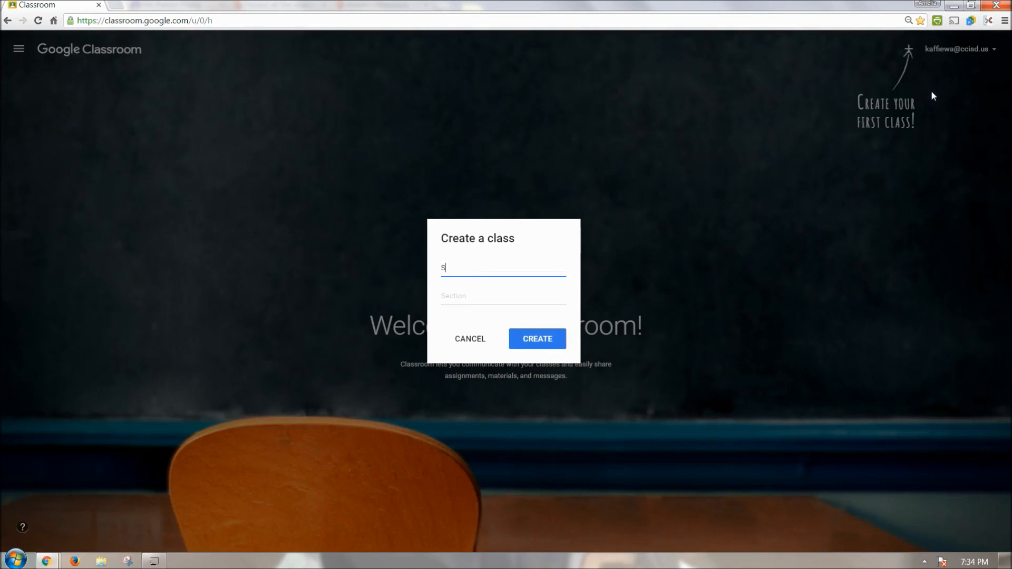
text(English)
key(BackSpace)
key(BackSpace)
key(BackSpace)
key(BackSpace)
key(BackSpace)
key(BackSpace)
text(nglish 1)
click(515, 295)
click(515, 343)
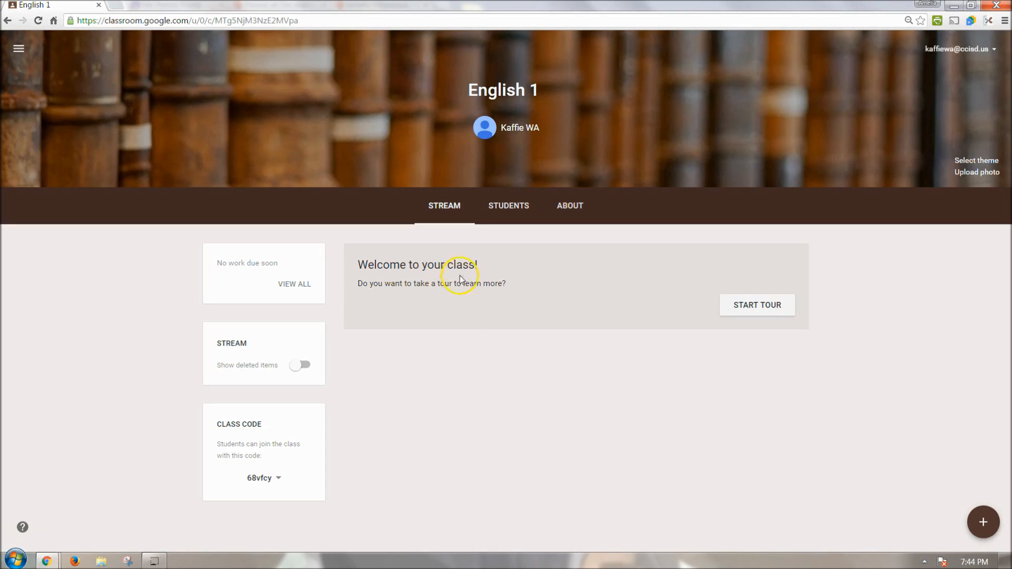
Go to the class's student roster, look through the contacts and groups available for inviting students, and cancel the invitation
click(506, 209)
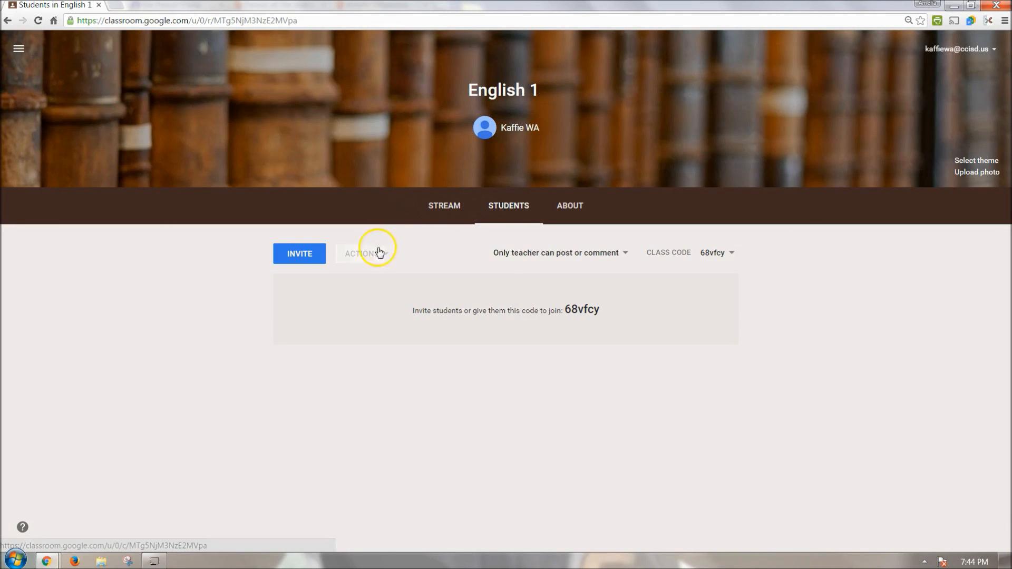
click(294, 257)
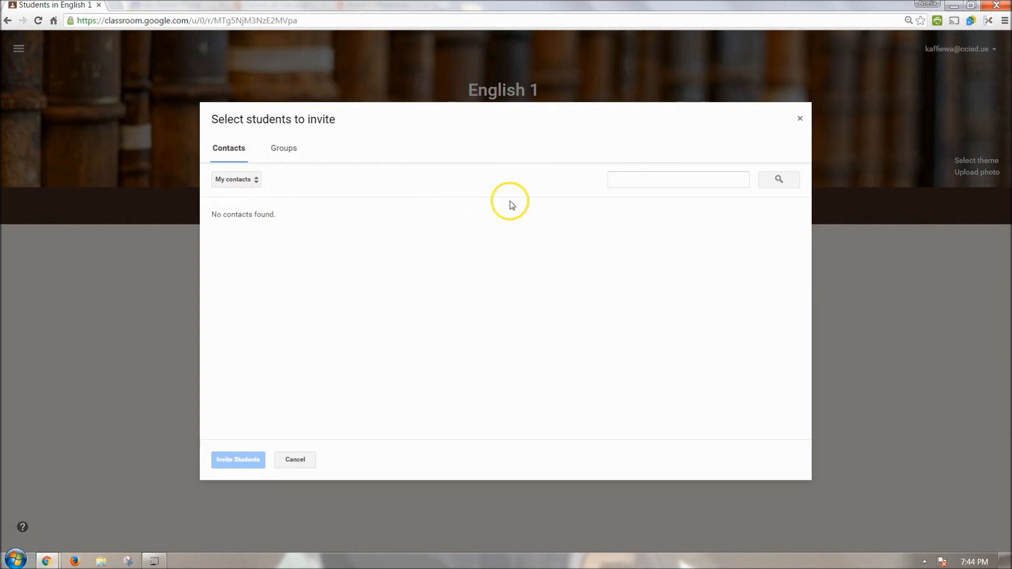
click(632, 180)
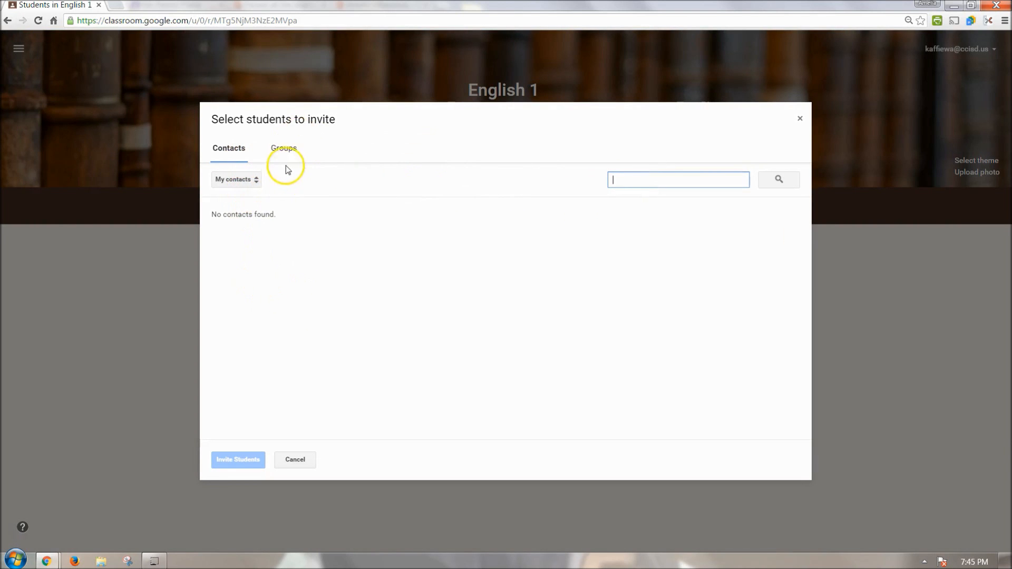
click(280, 149)
click(230, 149)
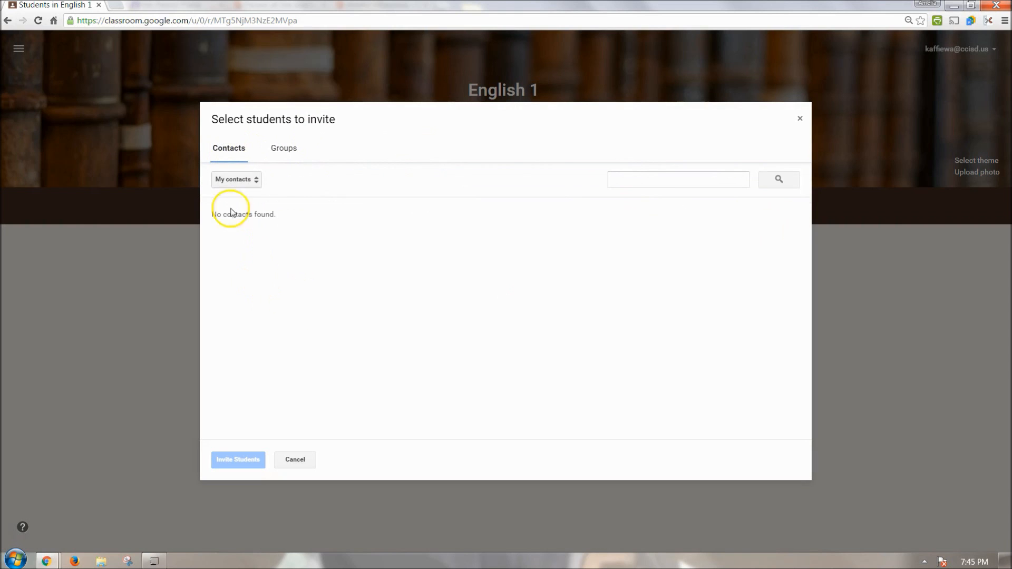
click(295, 460)
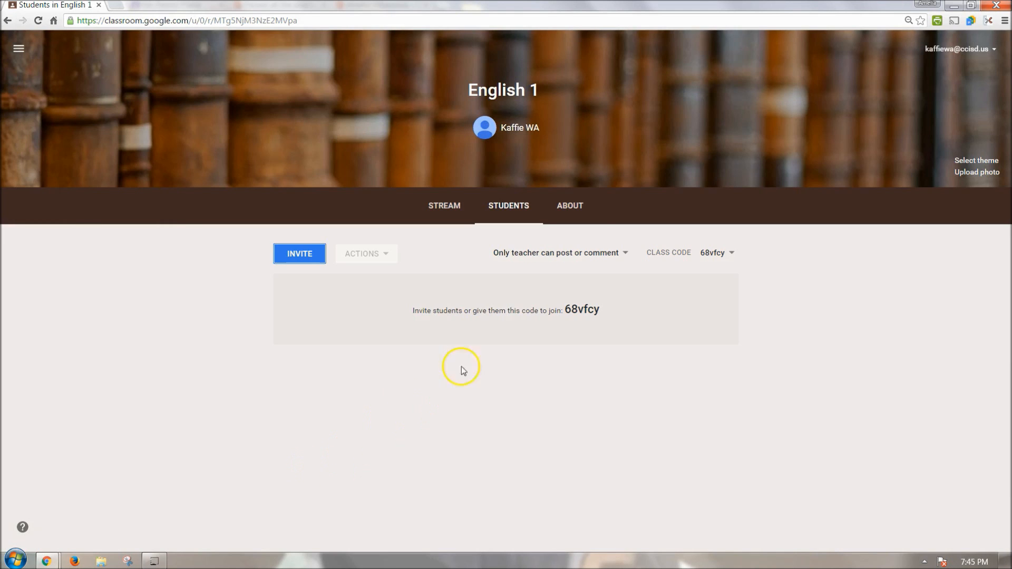
Review the permission options for student posts and comments without changing the setting
click(623, 255)
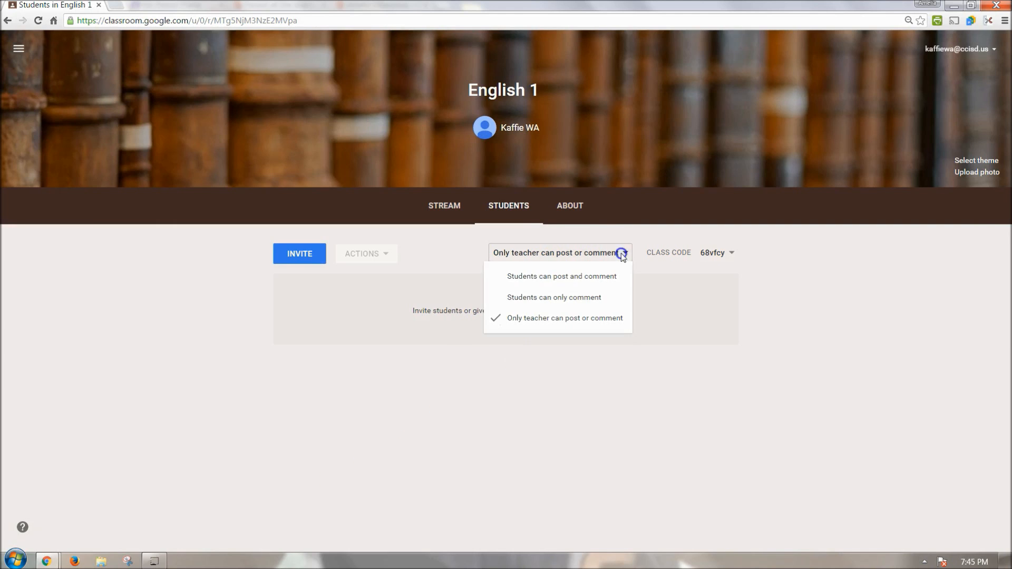
click(590, 294)
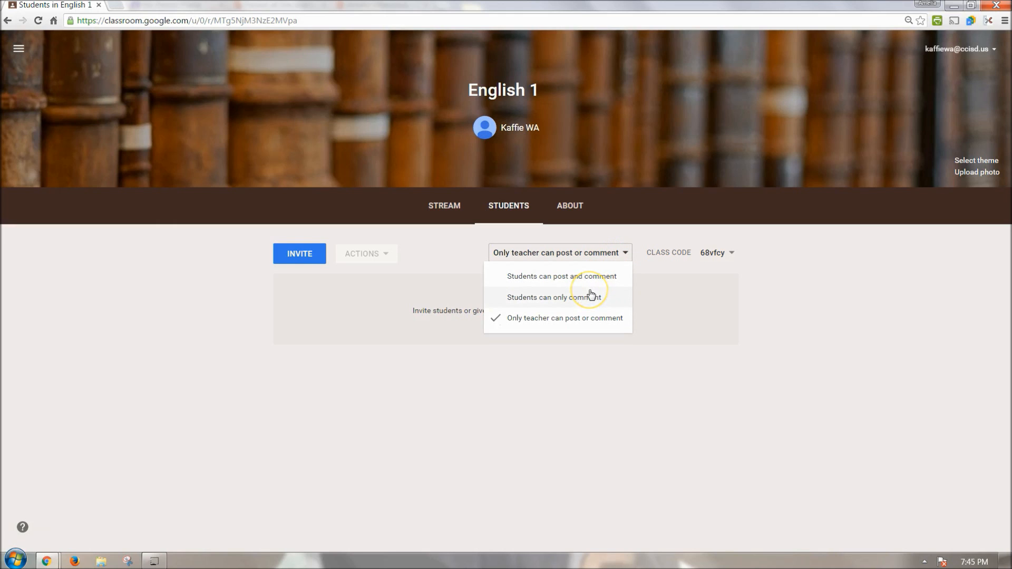
click(588, 295)
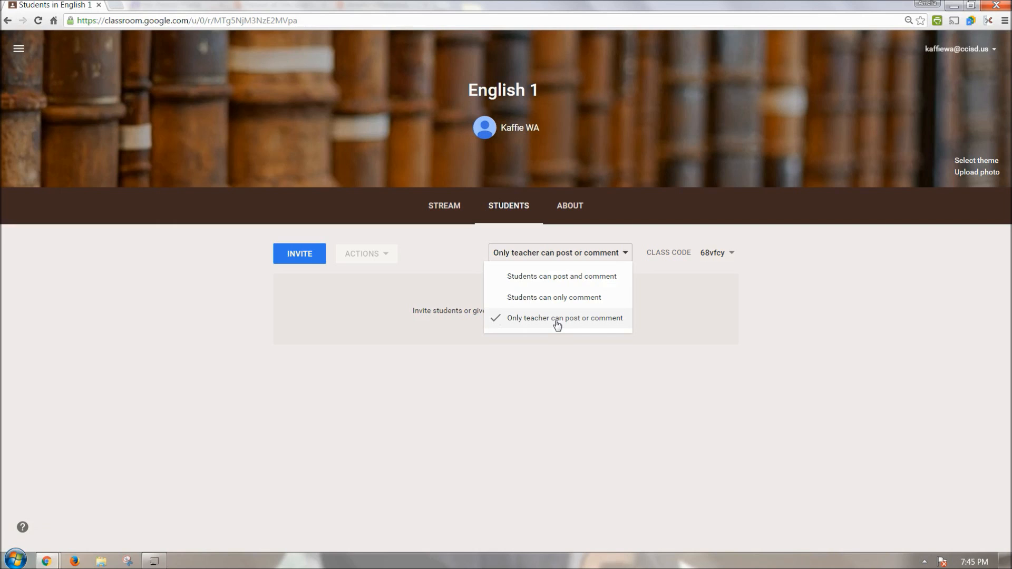
click(657, 308)
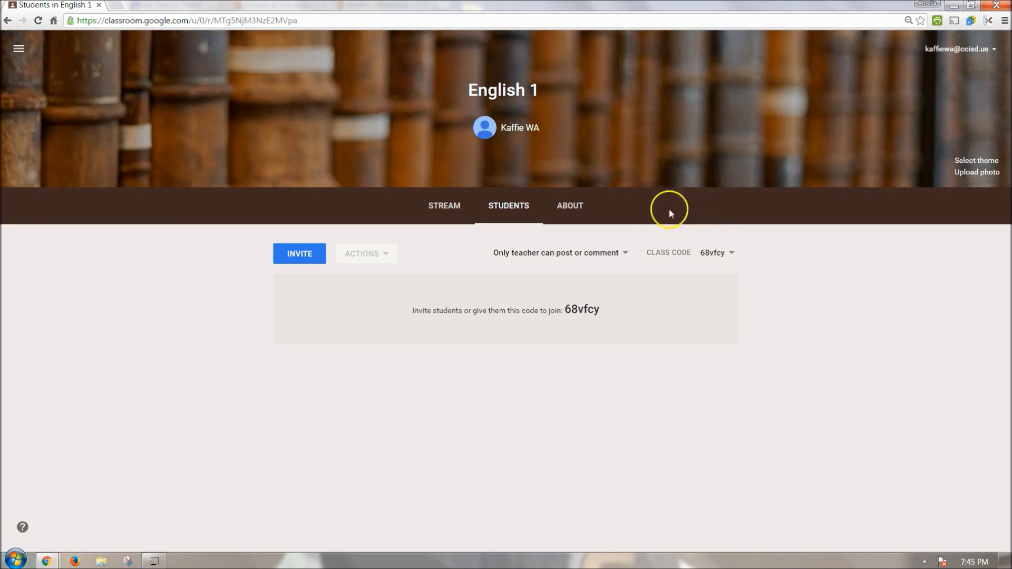
Open the class's About page, dismiss the introductory tips, and look over the title, description and room fields
click(570, 209)
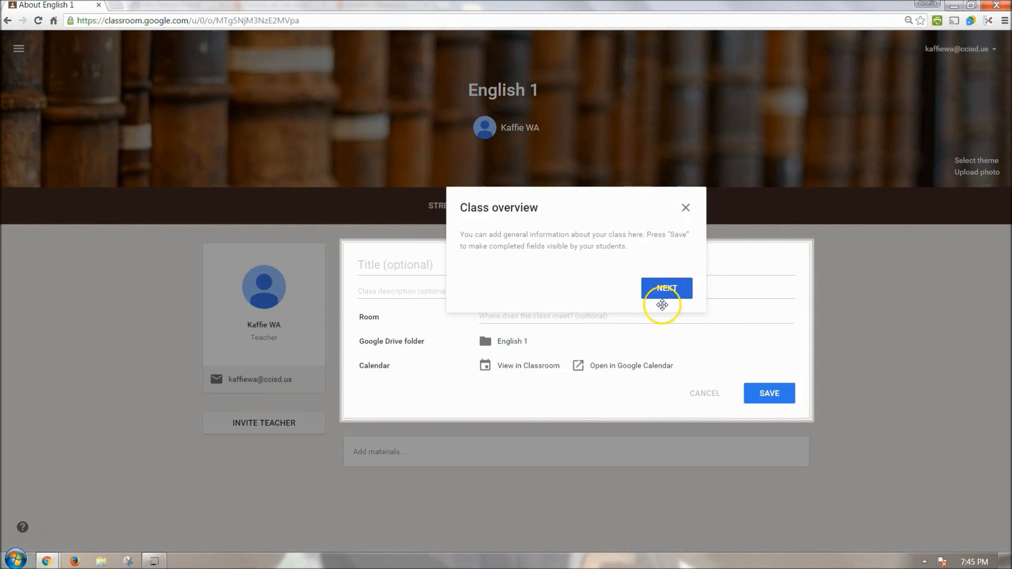
click(664, 289)
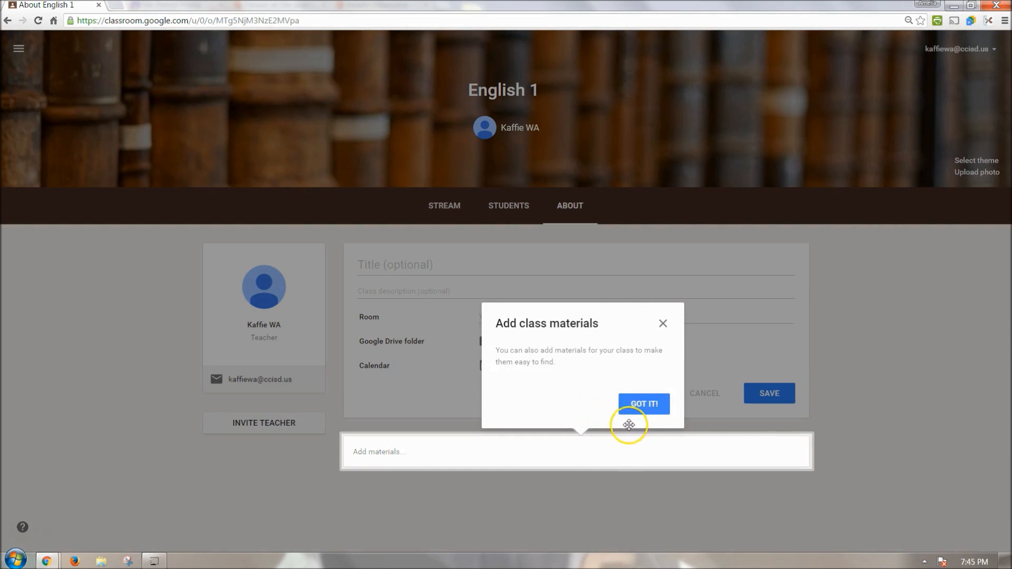
click(640, 409)
click(427, 266)
click(421, 289)
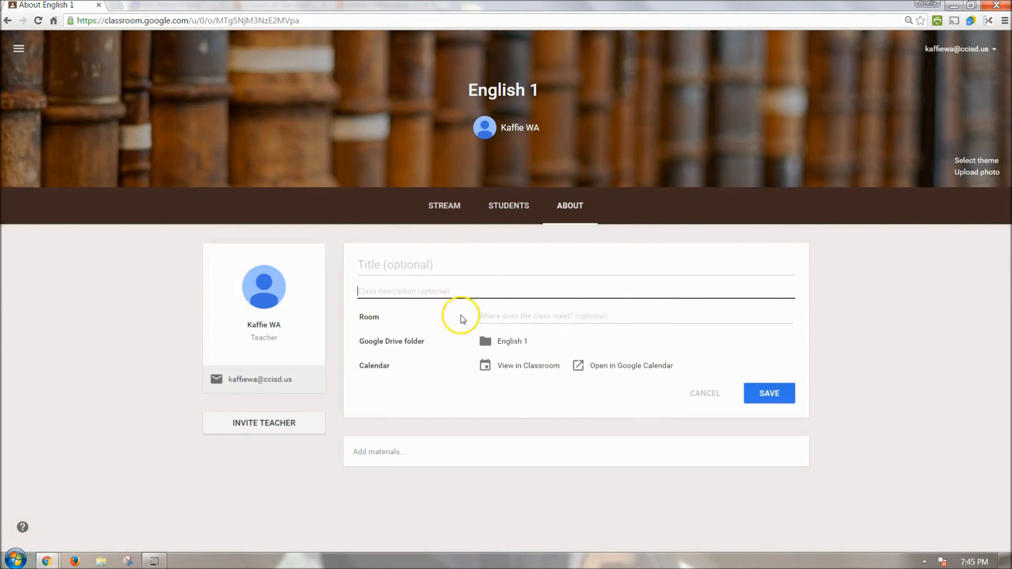
click(515, 318)
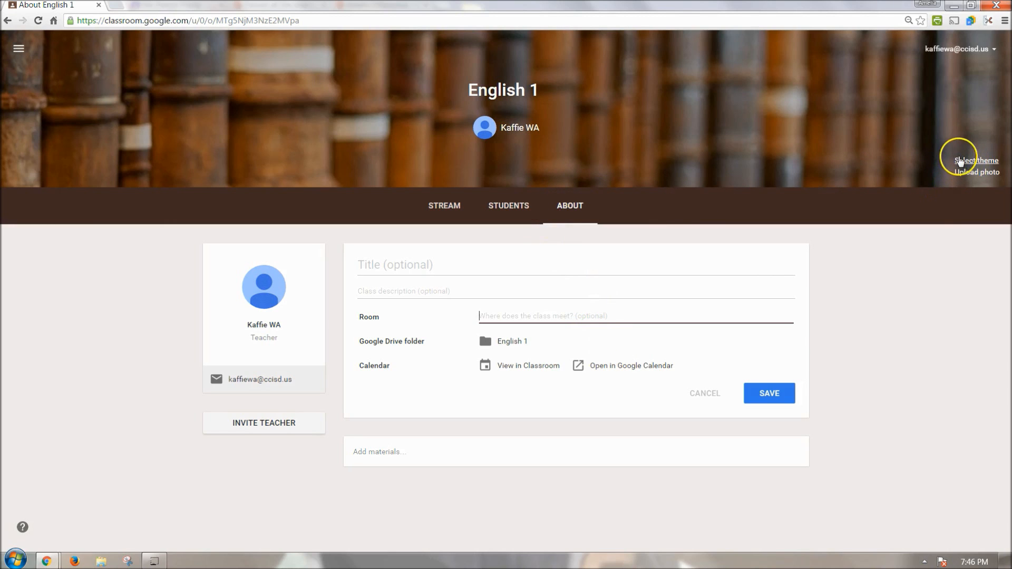
View the signed-in account's options and close them
click(992, 49)
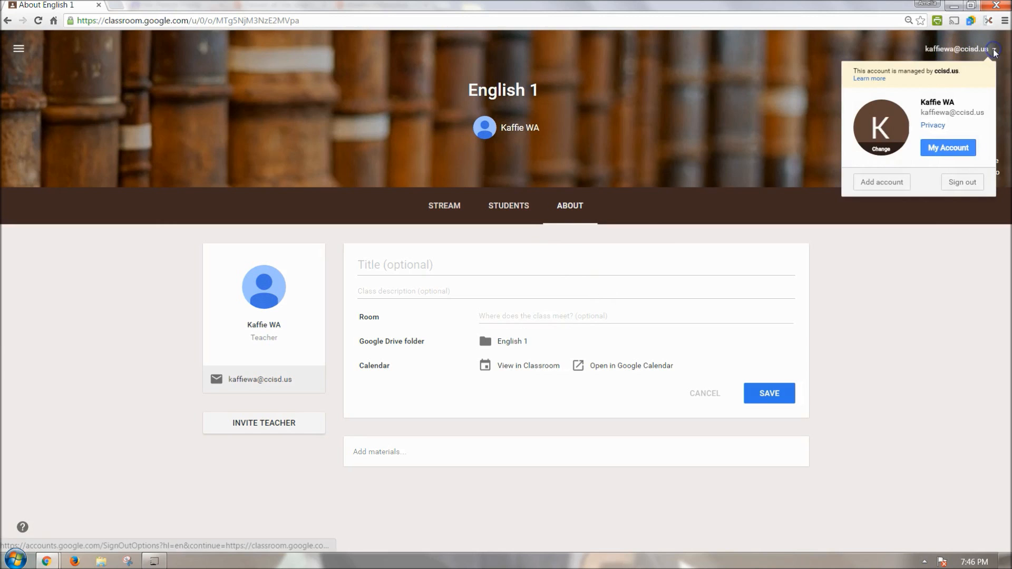
click(940, 270)
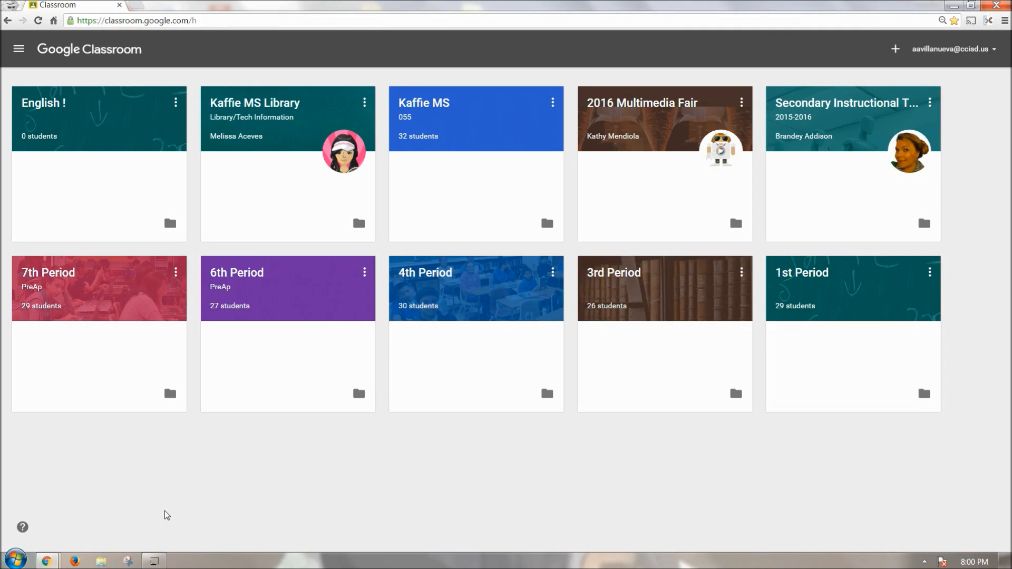
Look over the list of classes in the navigation, open the 6th Period PreAp class, and read through its stream posts
click(20, 48)
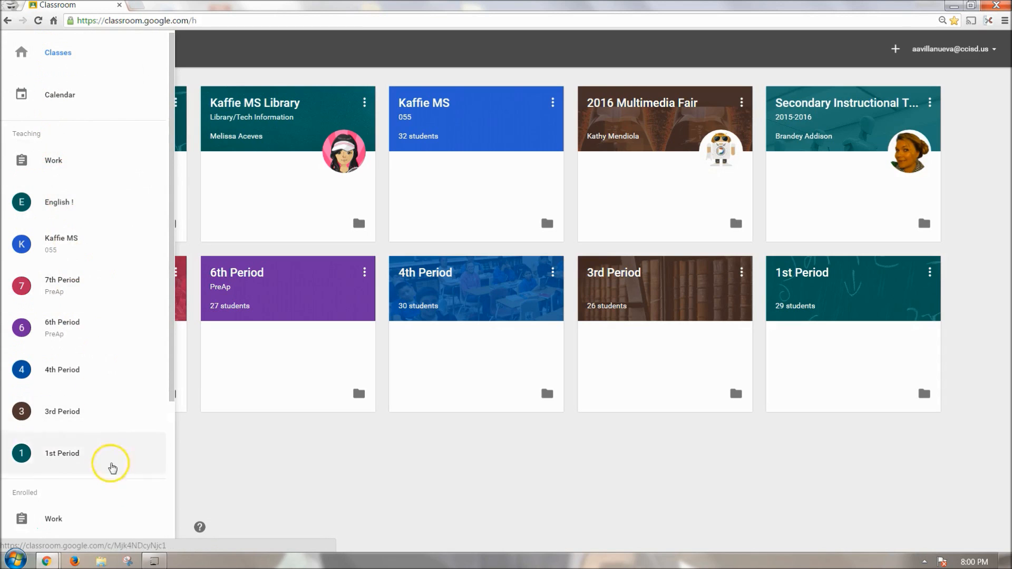
click(278, 493)
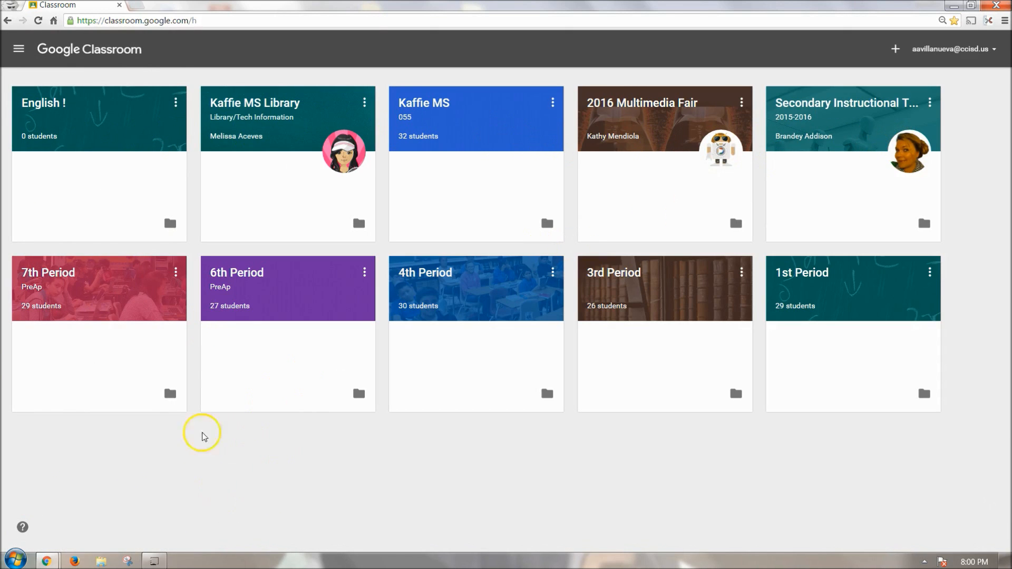
click(254, 275)
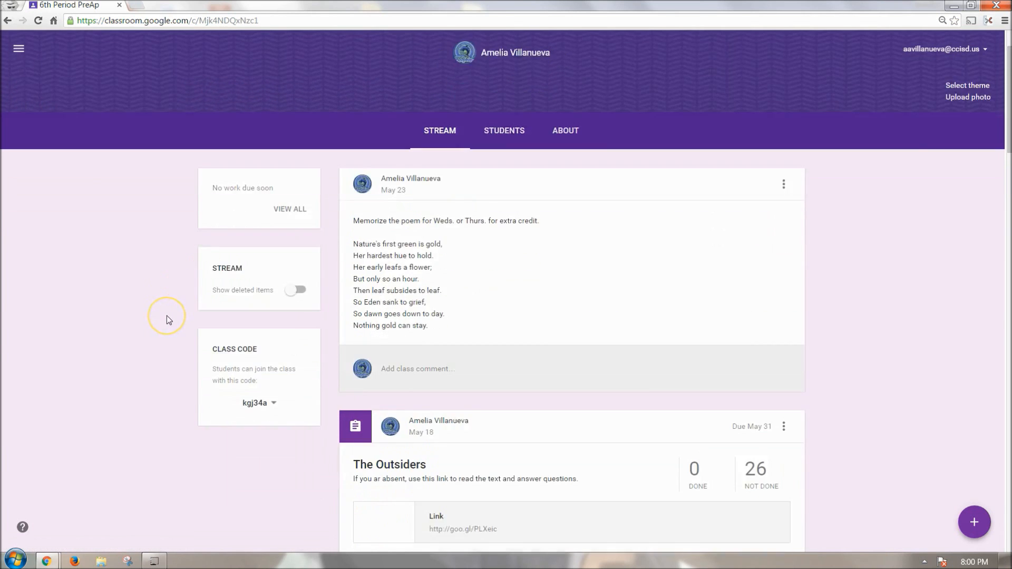
scroll(167, 315, down, 3)
scroll(167, 315, up, 5)
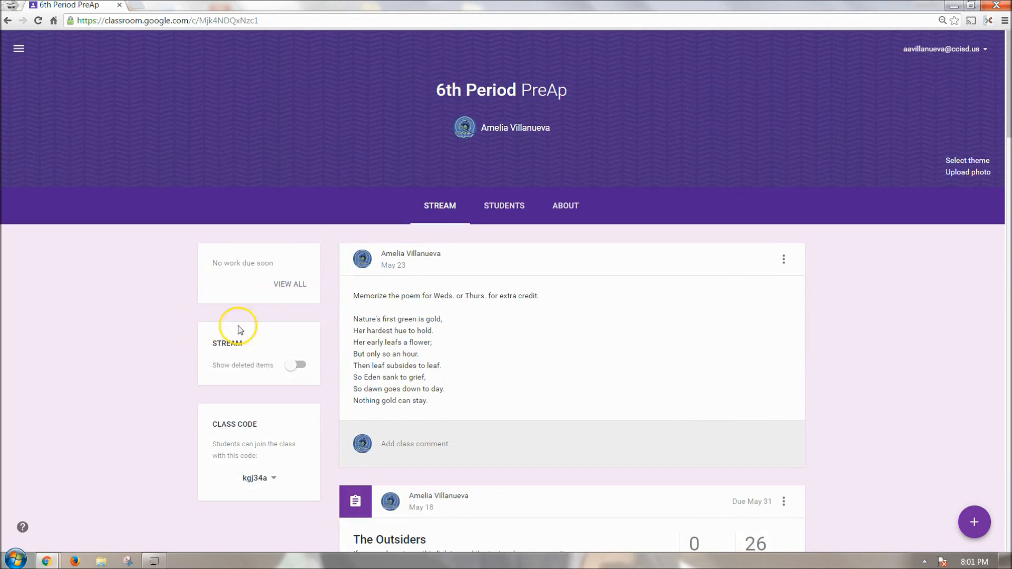
scroll(577, 297, down, 2)
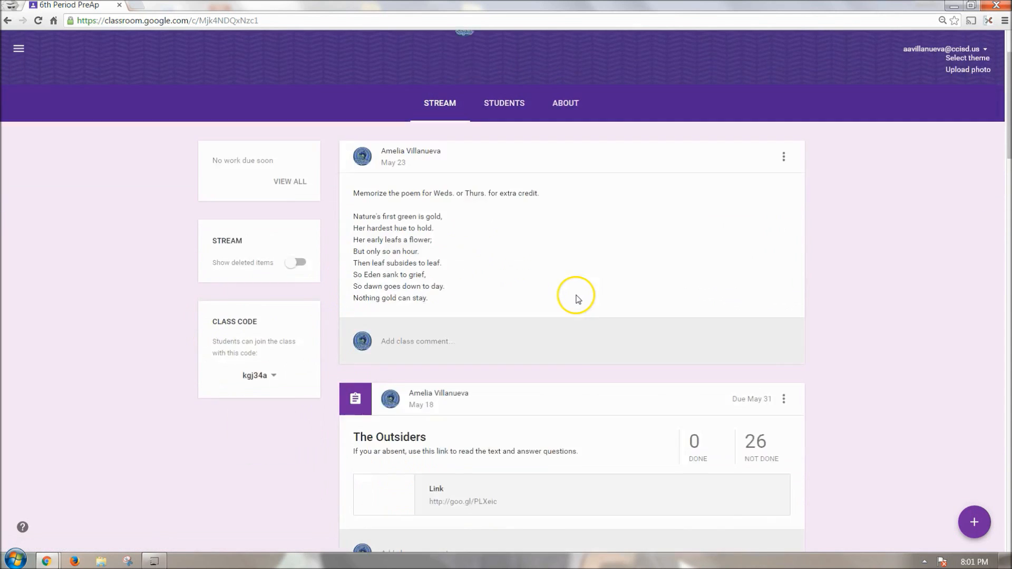
scroll(576, 299, down, 15)
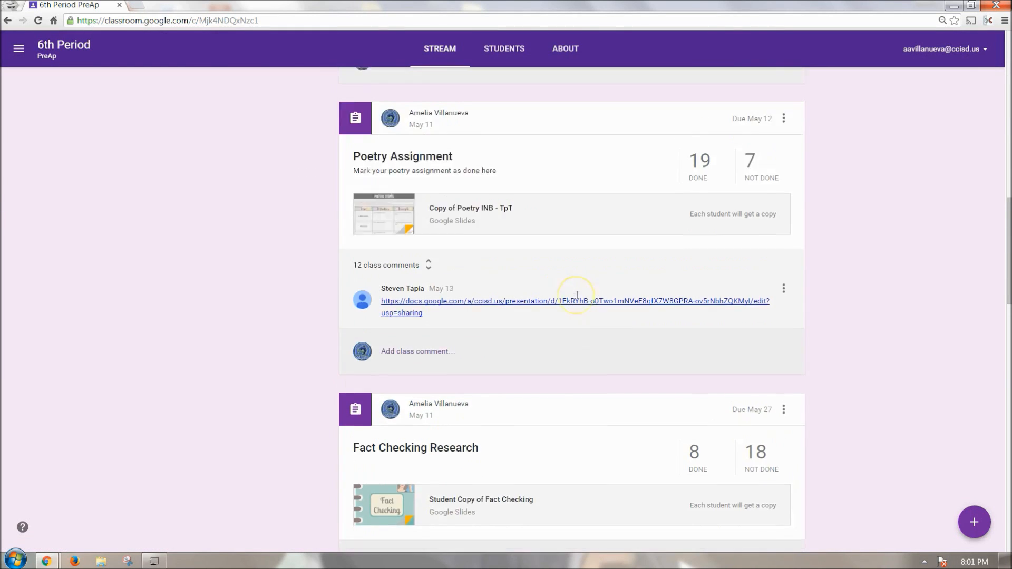
scroll(576, 295, up, 15)
View the 6th Period PreAp class's Students and About pages and return to its stream
click(492, 213)
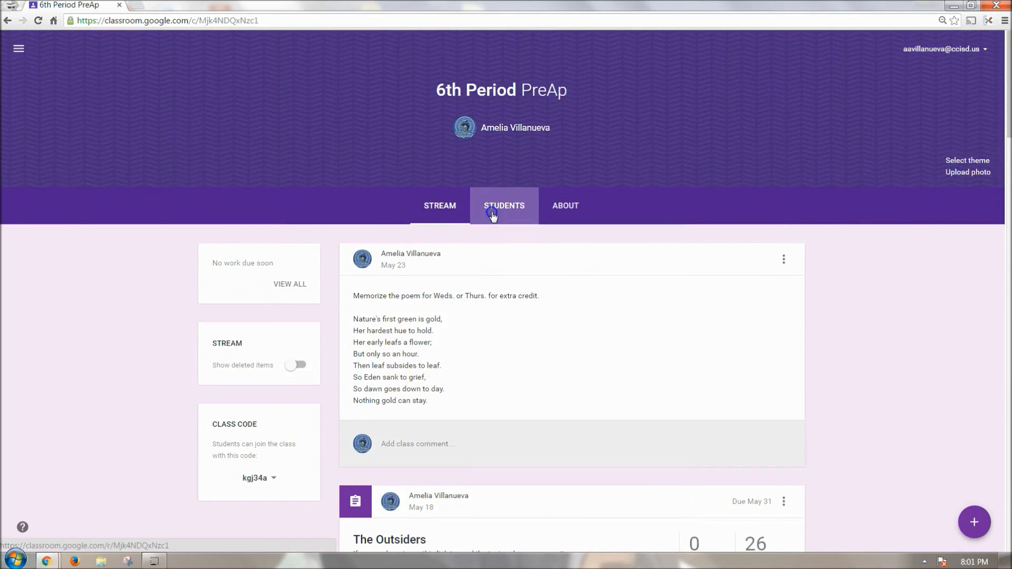
click(570, 208)
click(448, 195)
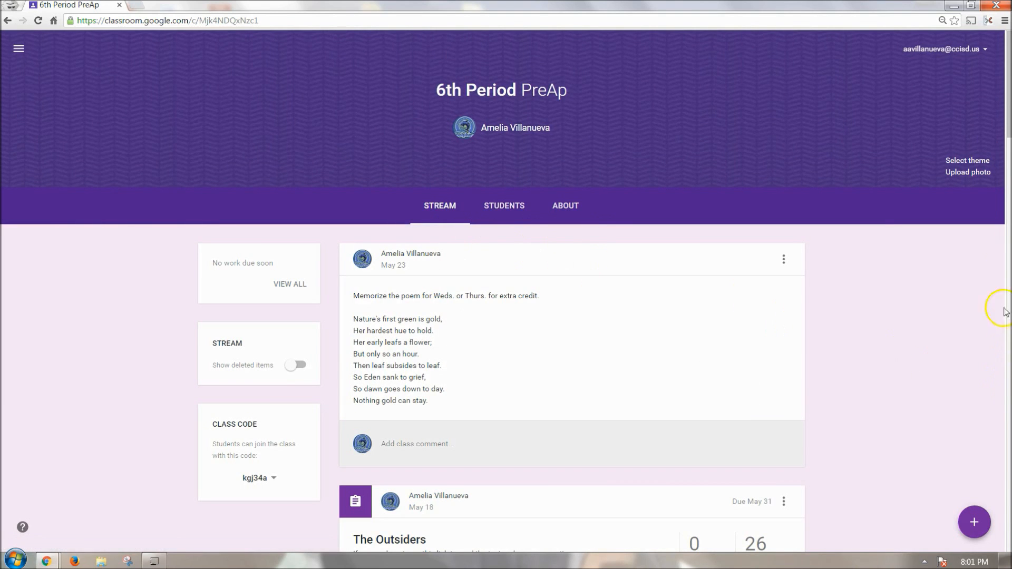
Browse the 6th Period PreAp posts available for reuse, look at The Outsiders, and close the selection without reusing anything
click(973, 527)
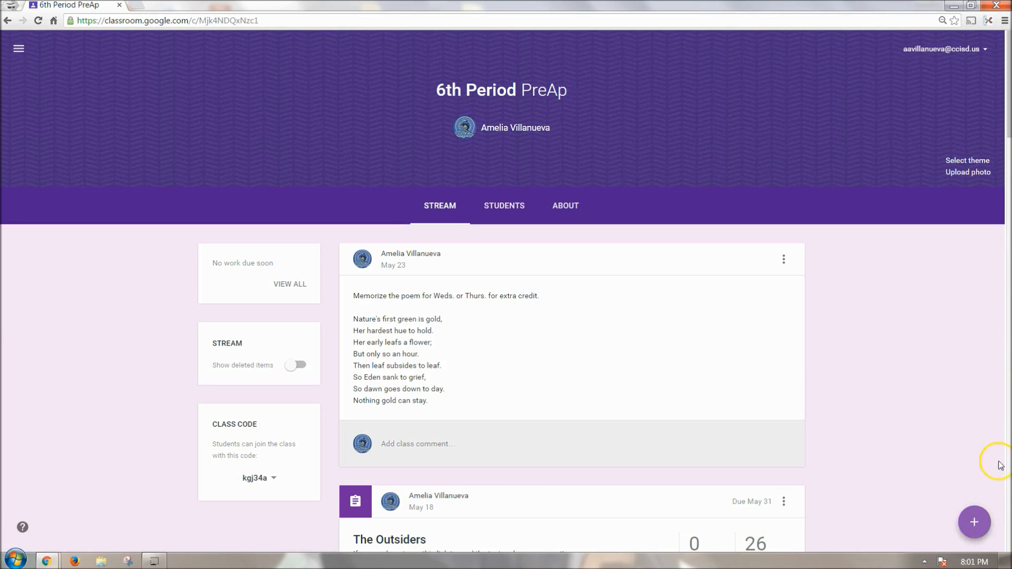
click(974, 399)
click(974, 354)
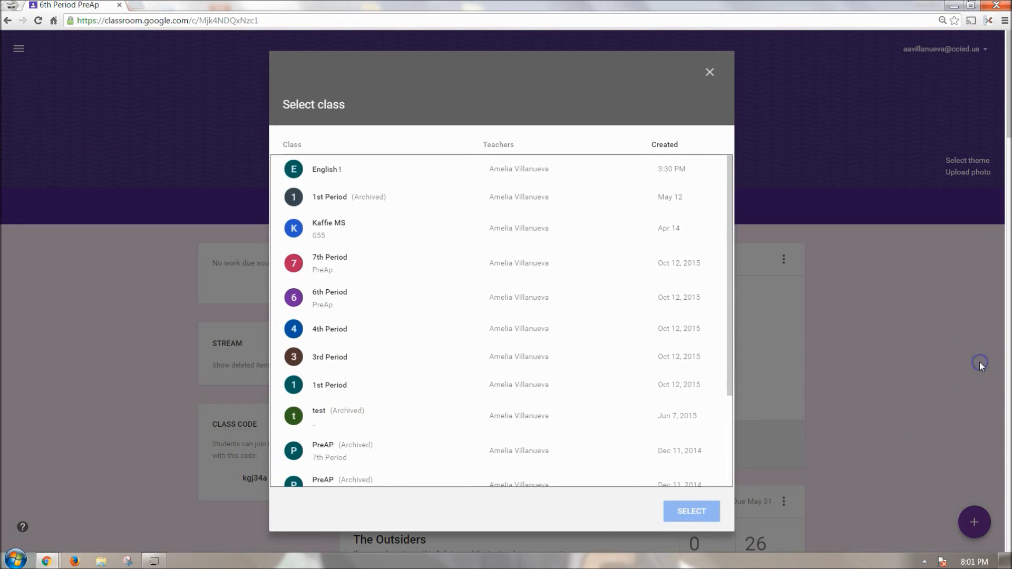
click(318, 294)
click(688, 510)
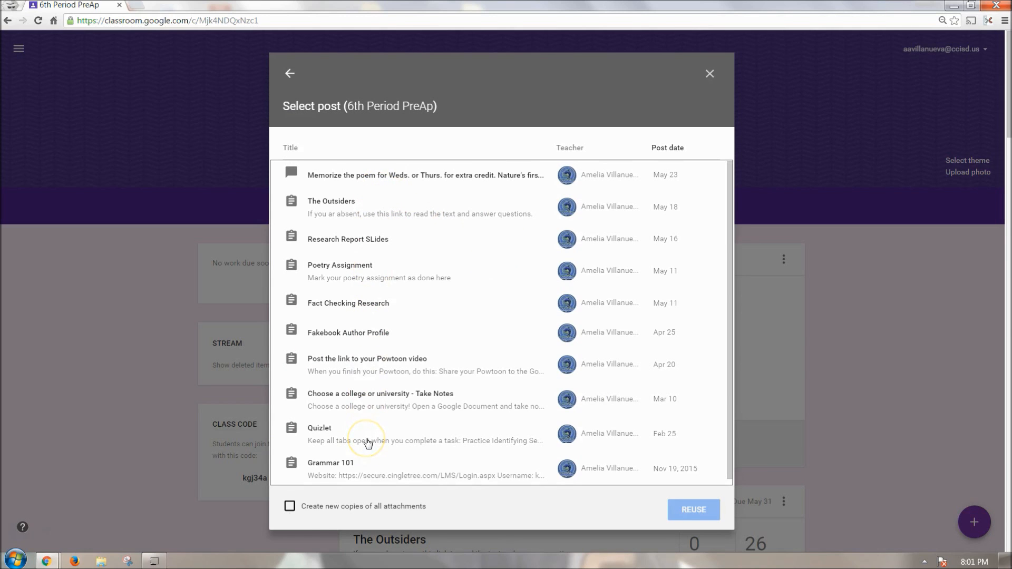
click(331, 213)
click(719, 72)
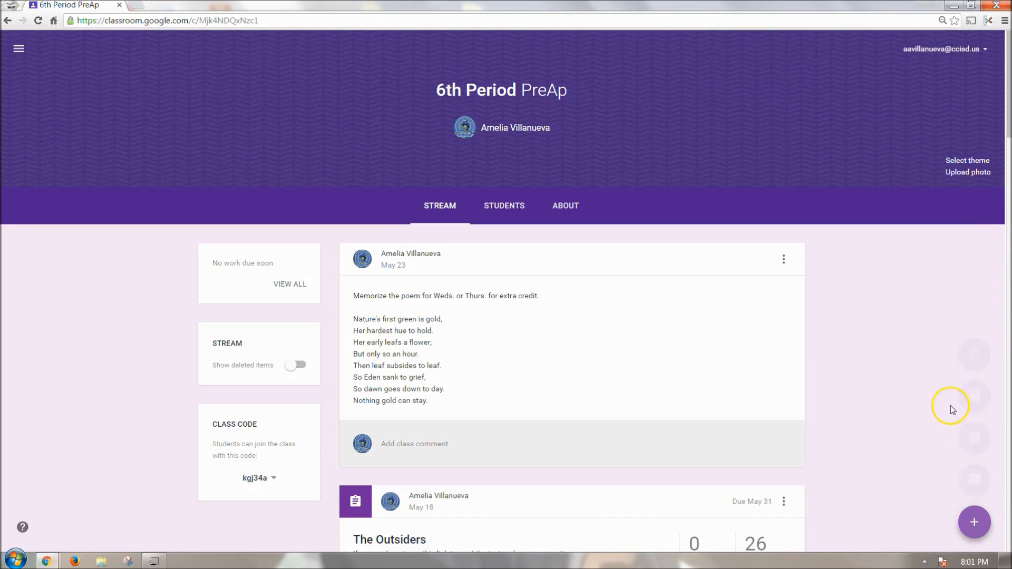
Start a new question for 6th Period PreAp, keep it as Short answer, and turn off students replying to each other
mouse_move(977, 419)
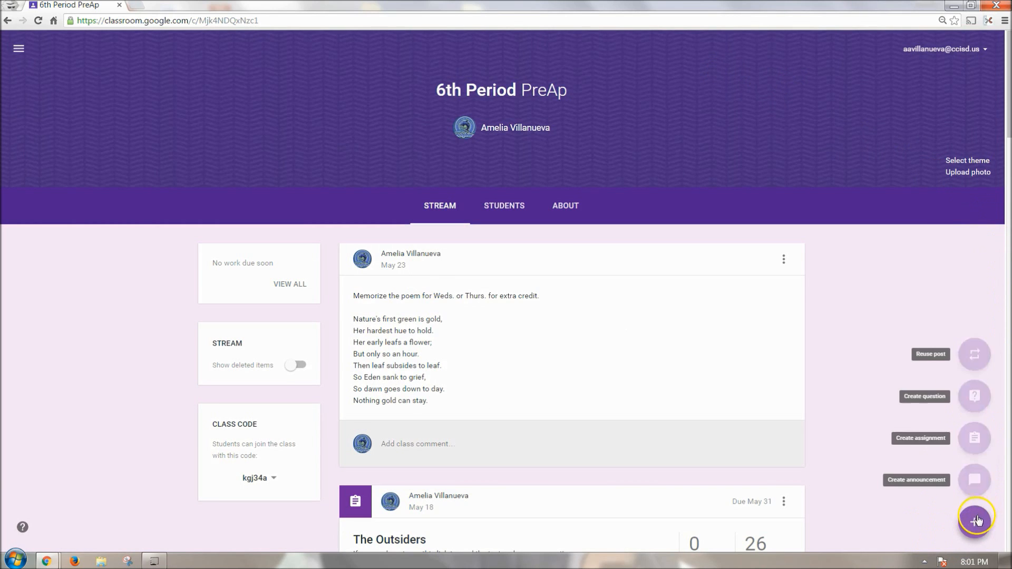
click(976, 399)
click(350, 232)
click(332, 334)
click(330, 355)
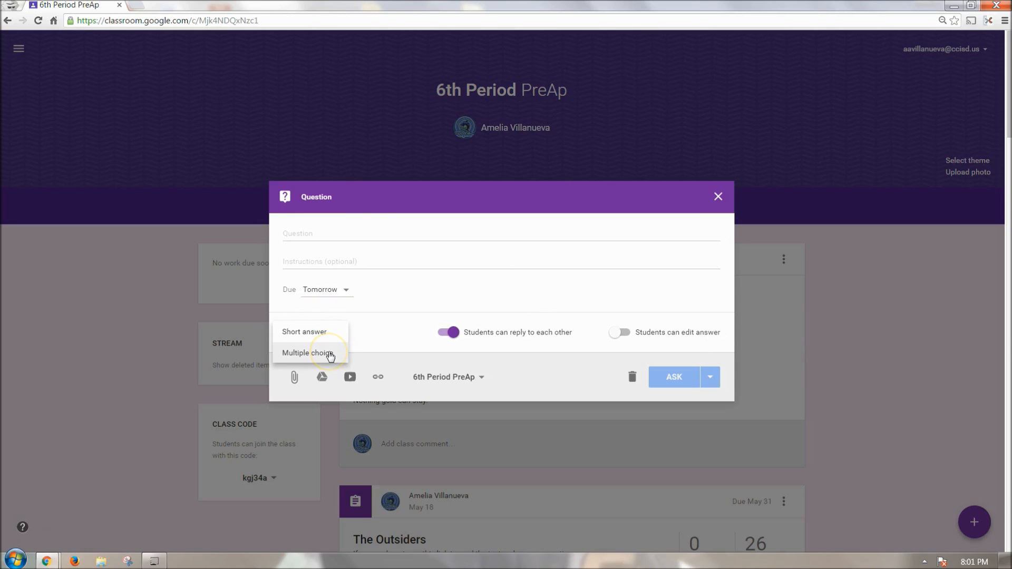
click(446, 333)
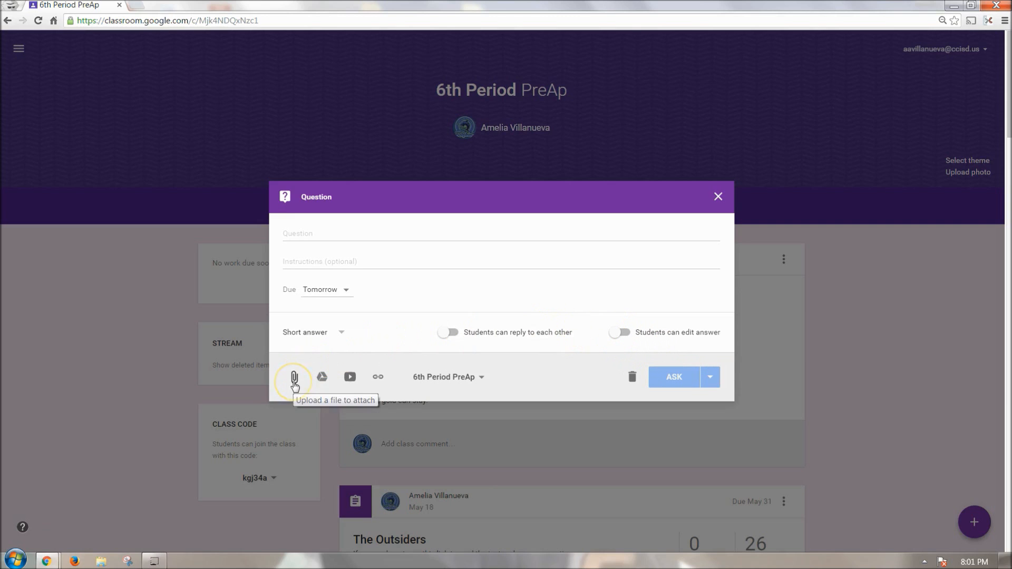
Close the unfinished question and start an assignment titled Sample Assignment for 6th Period PreAp, keeping its due date as Tomorrow
click(350, 378)
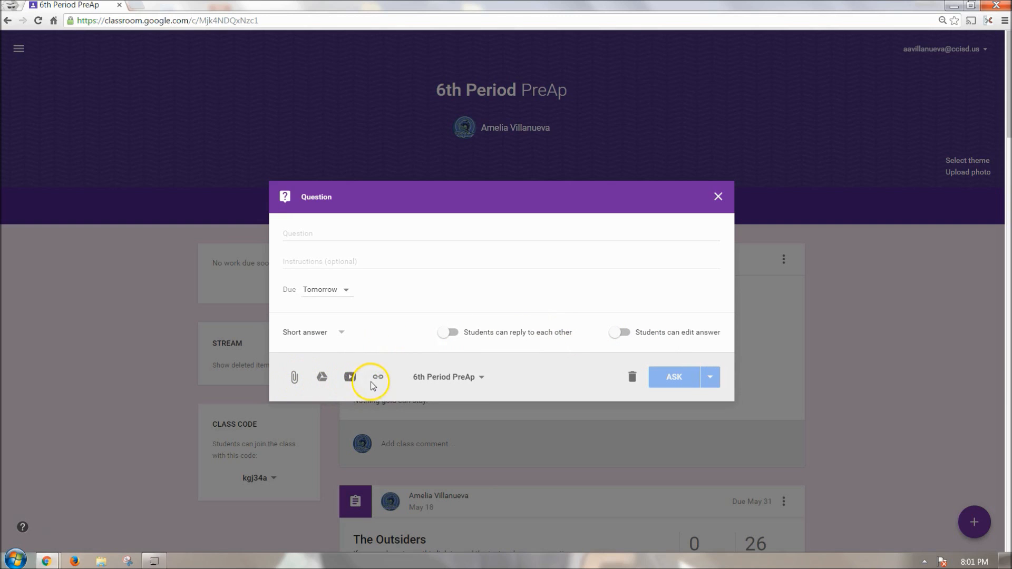
click(717, 196)
click(973, 521)
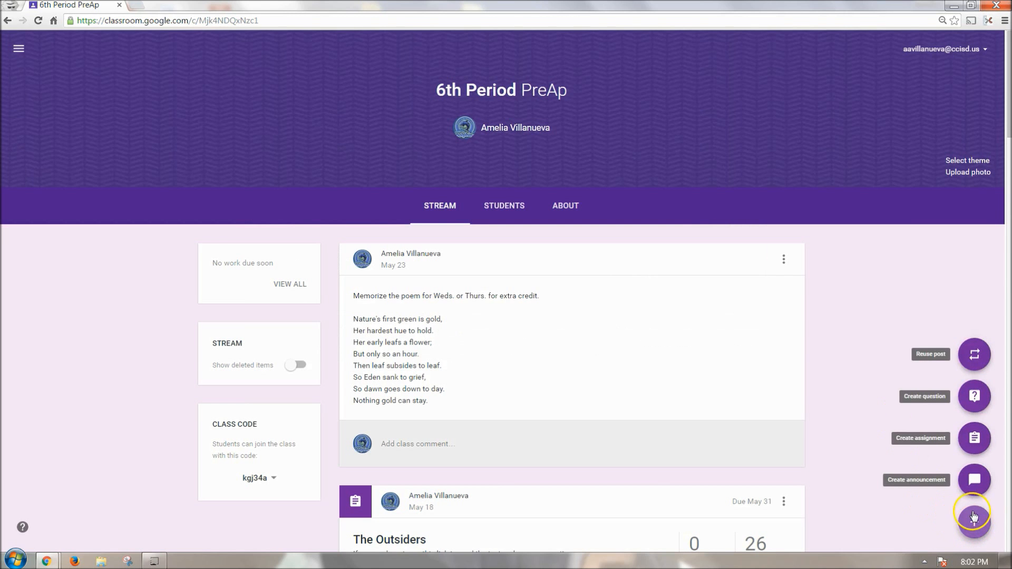
click(971, 443)
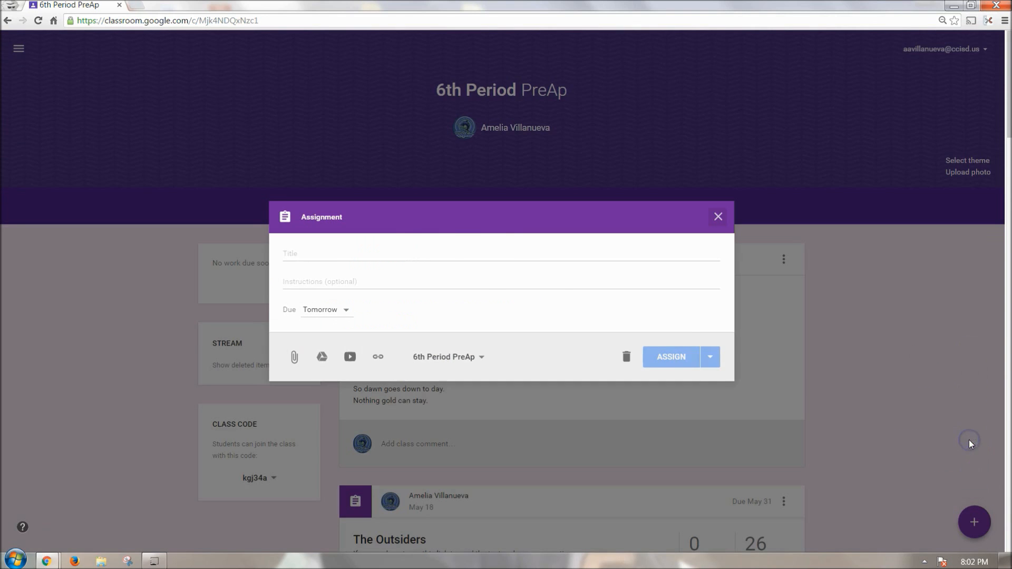
click(407, 251)
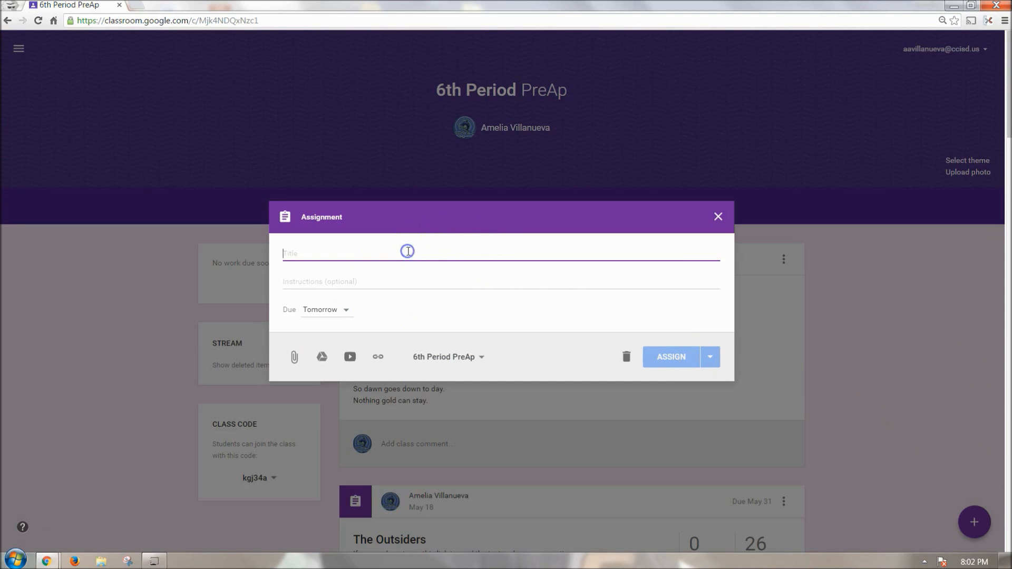
text(Sample Assignment)
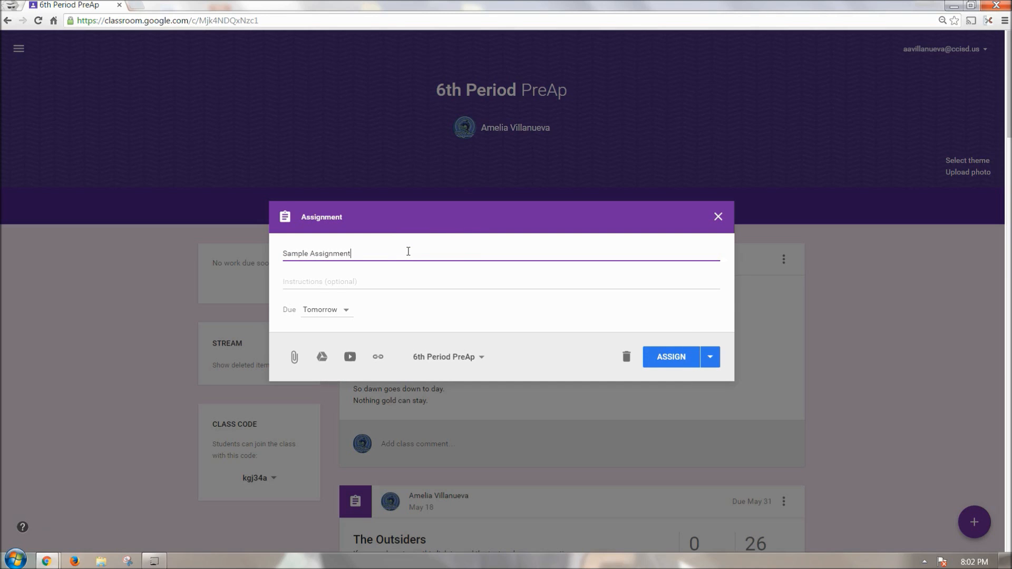
click(348, 312)
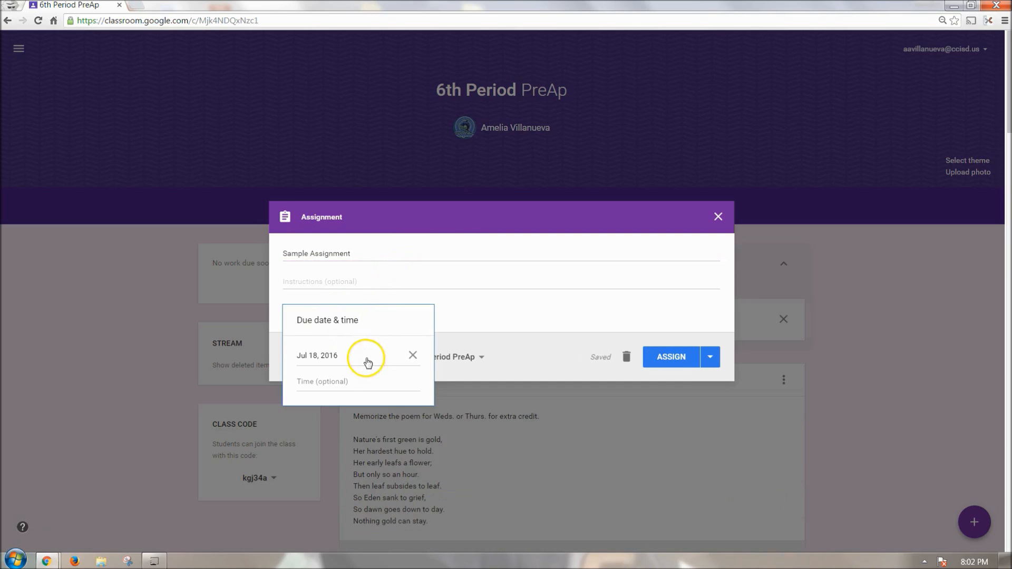
click(422, 281)
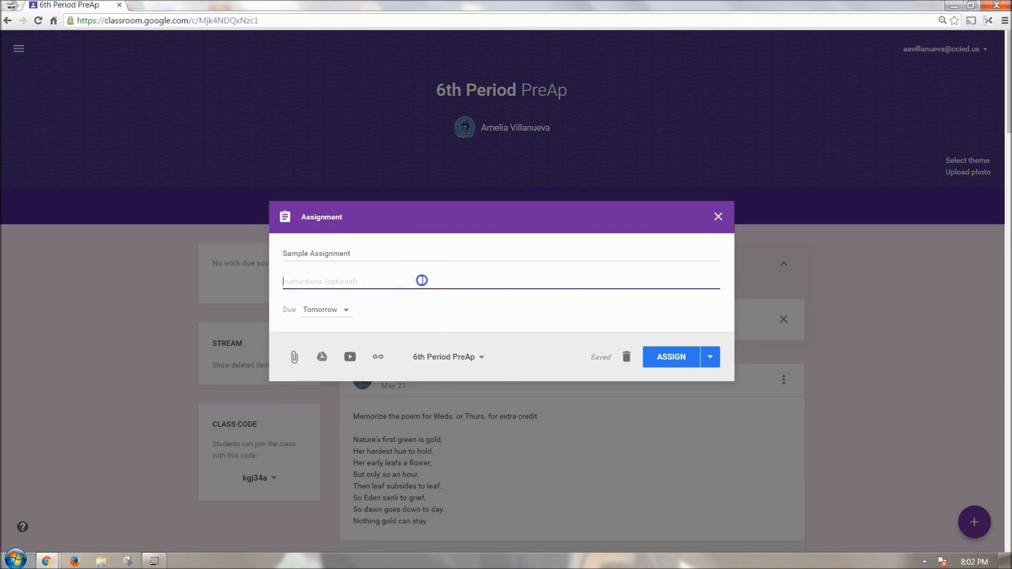
Look at the file upload, recent, My Drive and starred sources for assignment attachments, and cancel without adding a file
click(297, 363)
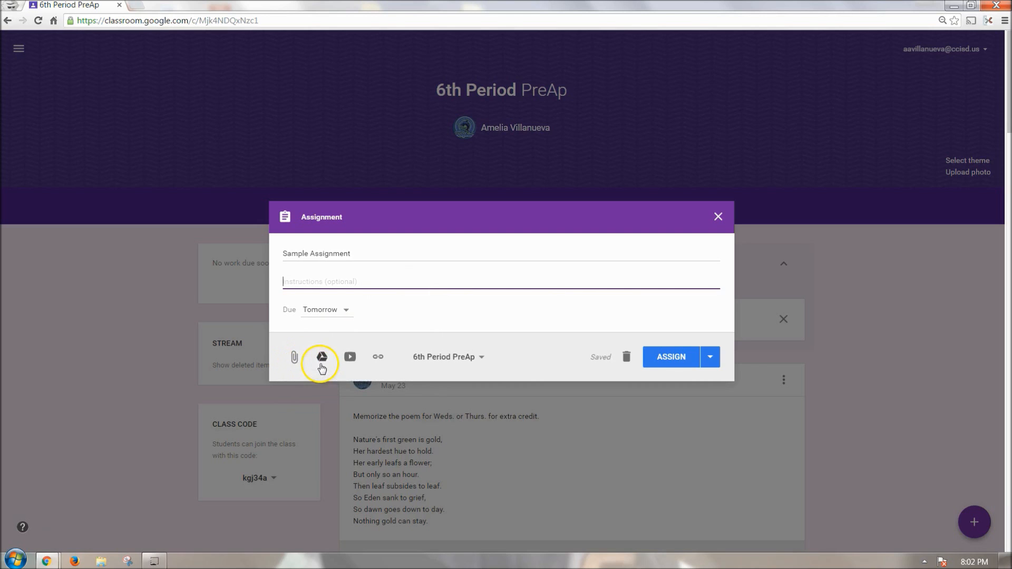
click(296, 359)
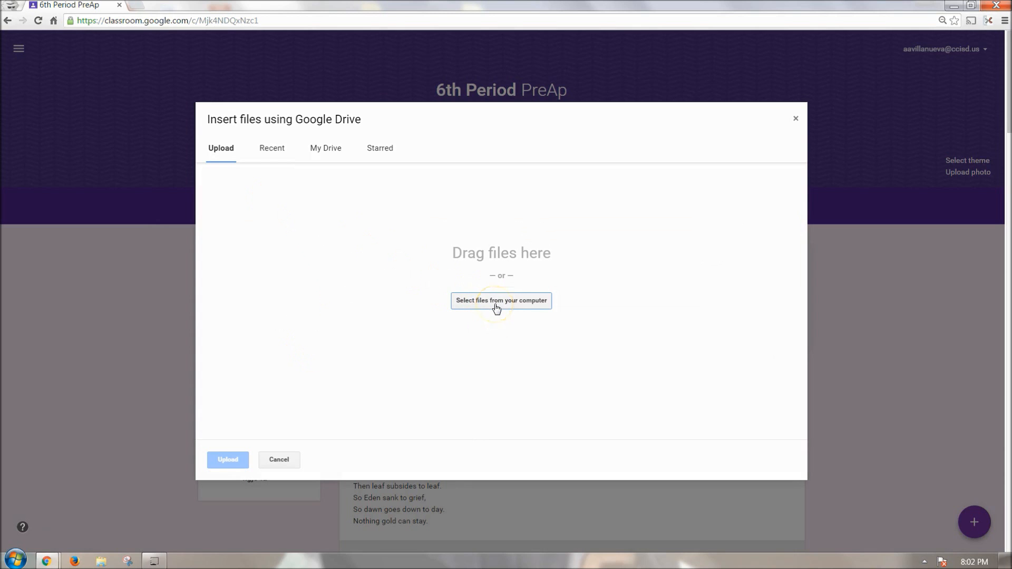
click(278, 151)
click(323, 153)
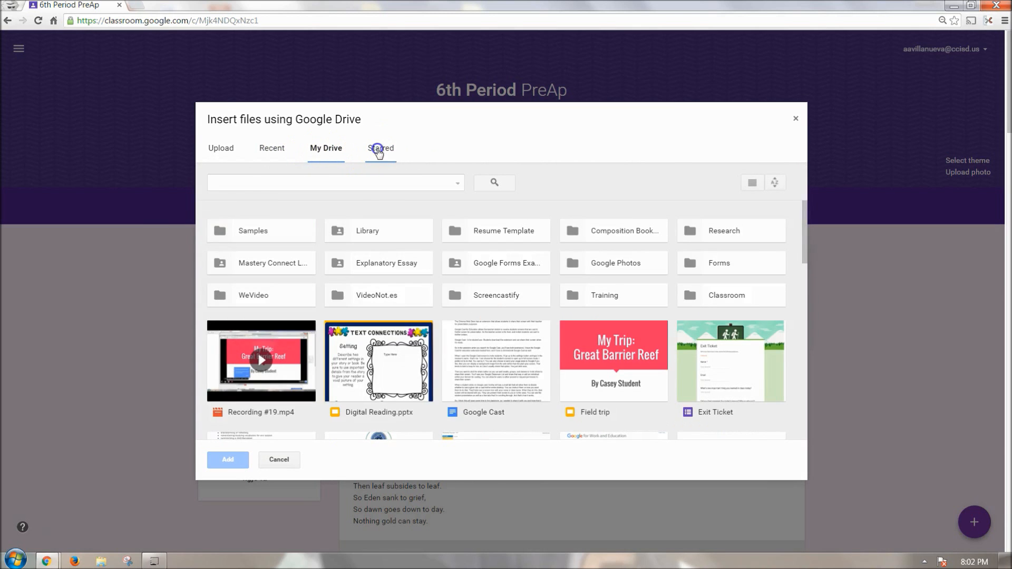
click(377, 150)
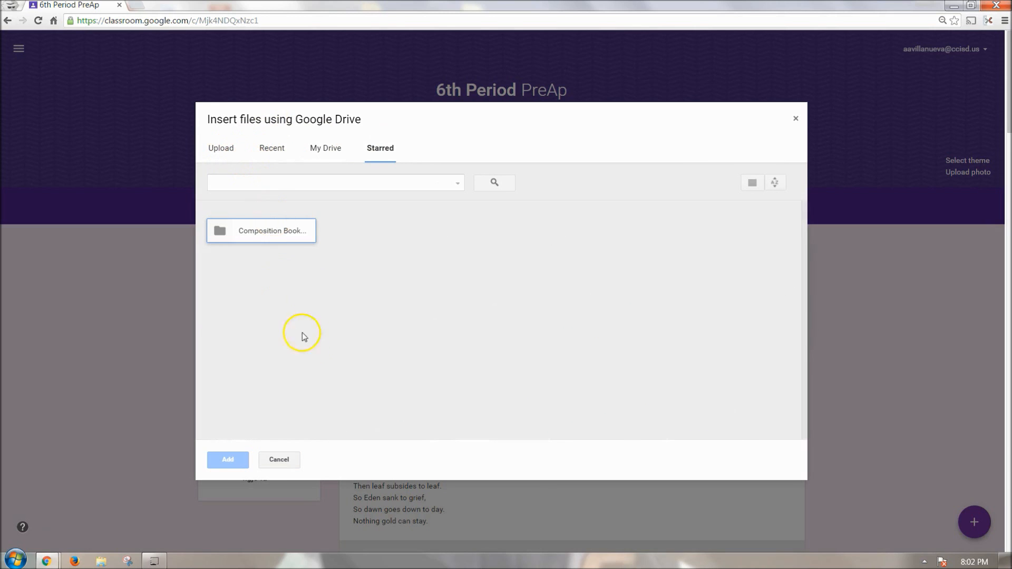
click(275, 461)
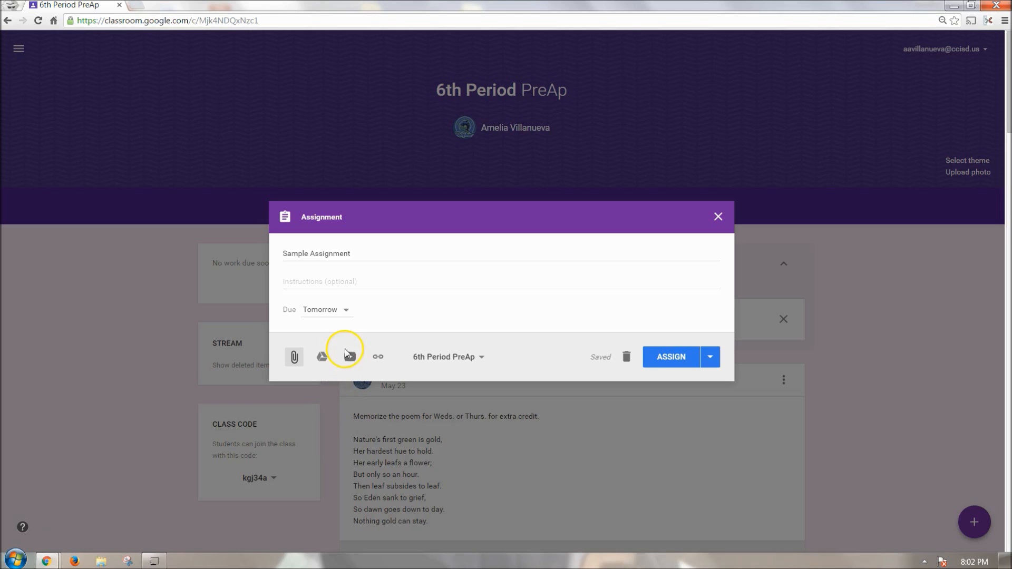
View the YouTube video search and the Google Drive file picker for attachments, cancelling both without adding anything
click(350, 356)
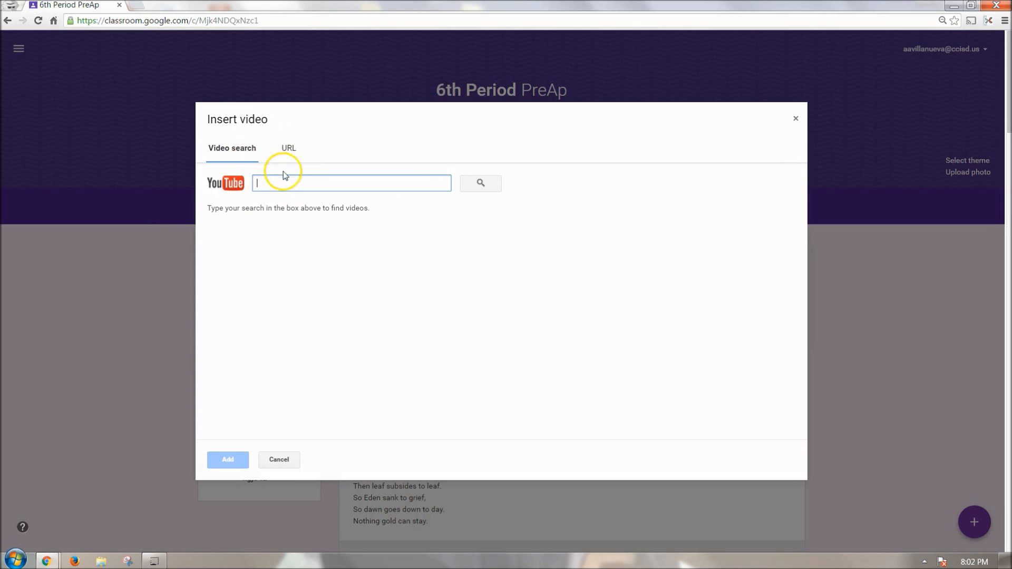
click(281, 459)
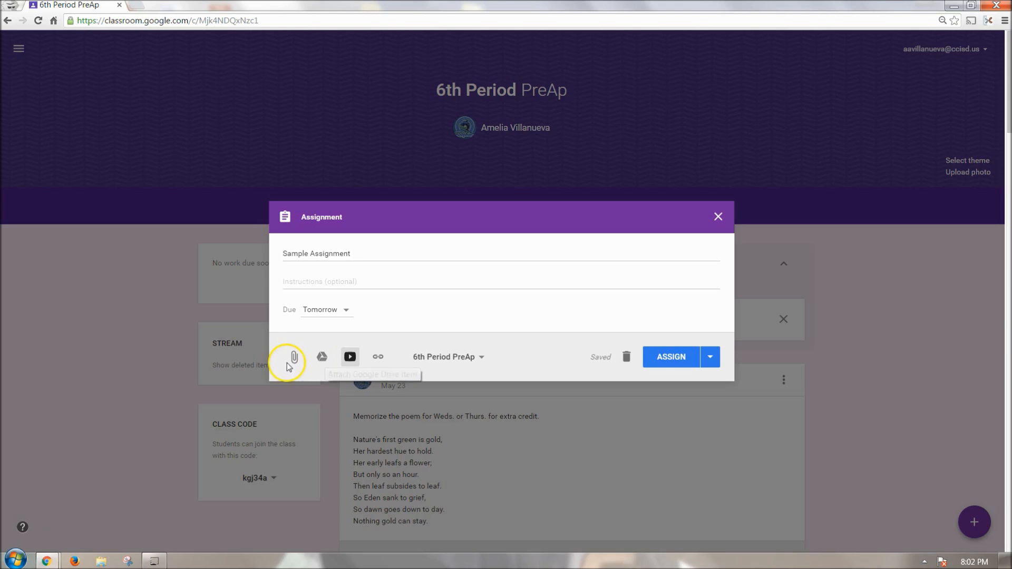
click(323, 358)
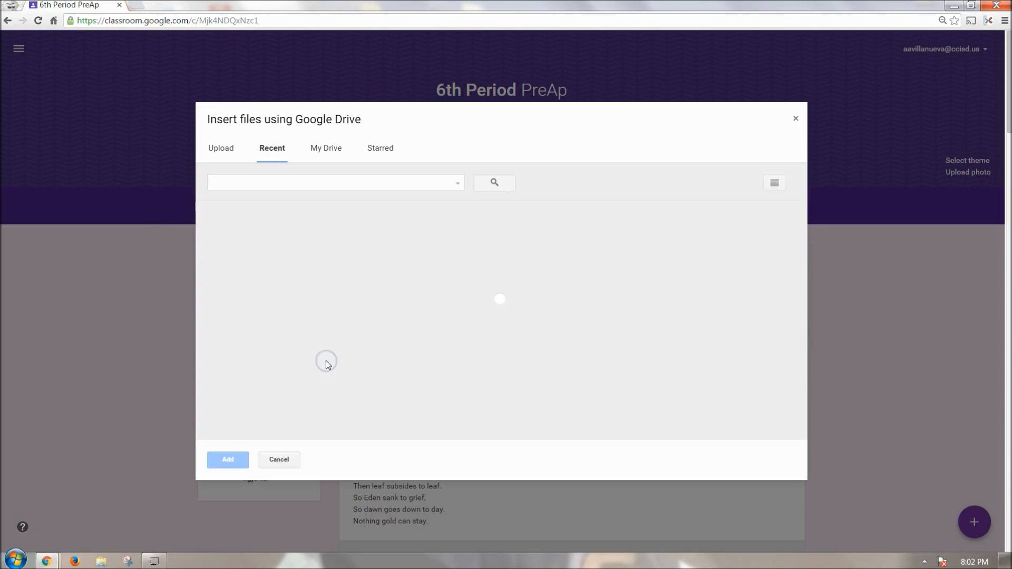
click(278, 461)
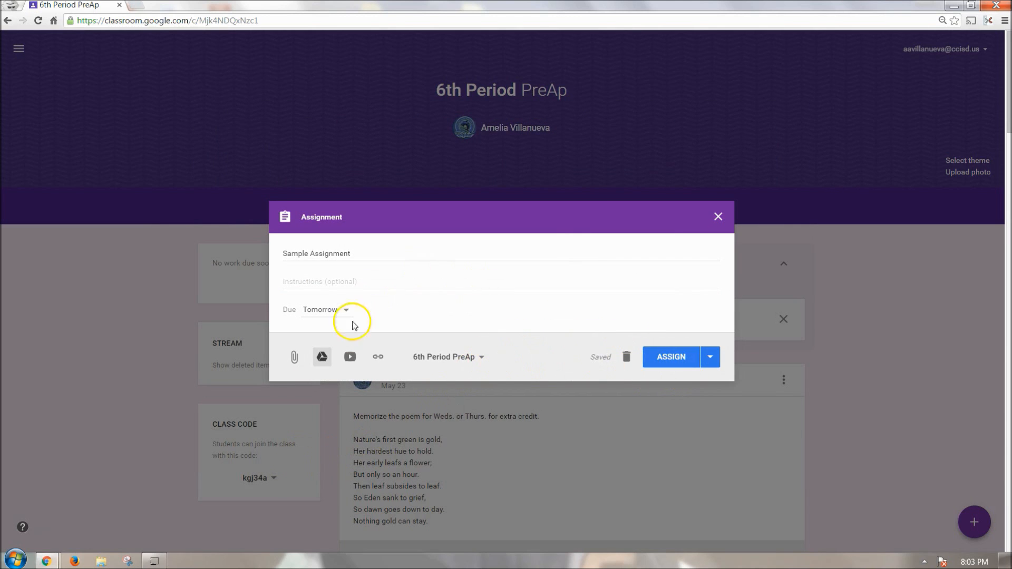
Attach [Template] Digital Reading Grades 3-6 from the recent Drive files, keep Students can view file, and assign Sample Assignment
click(322, 356)
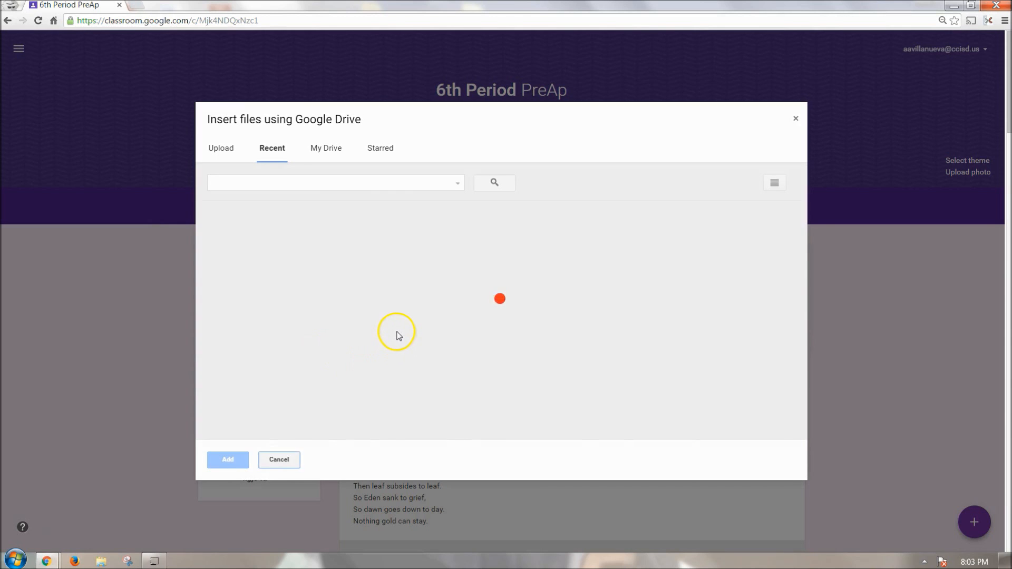
click(284, 283)
click(227, 459)
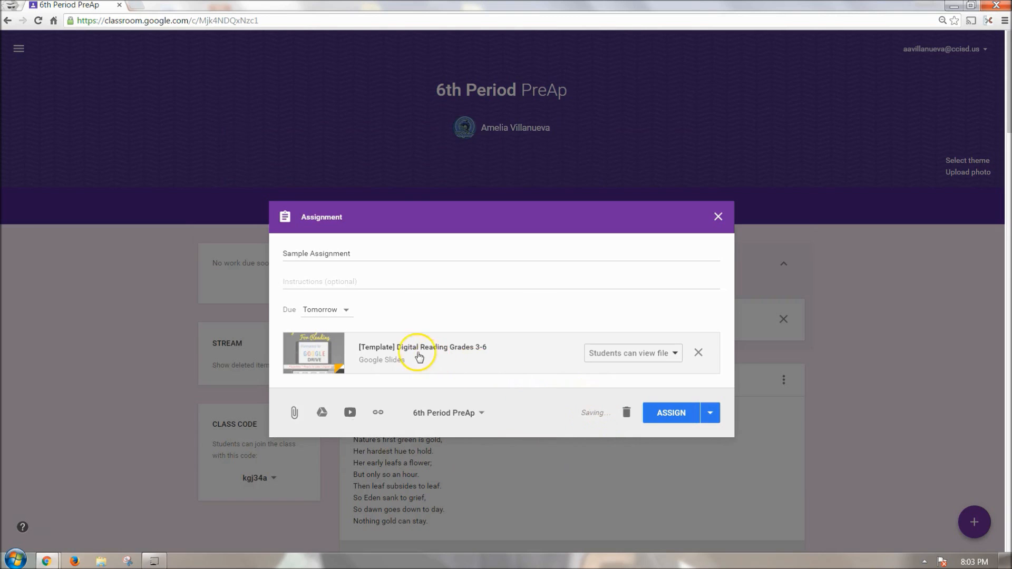
click(676, 354)
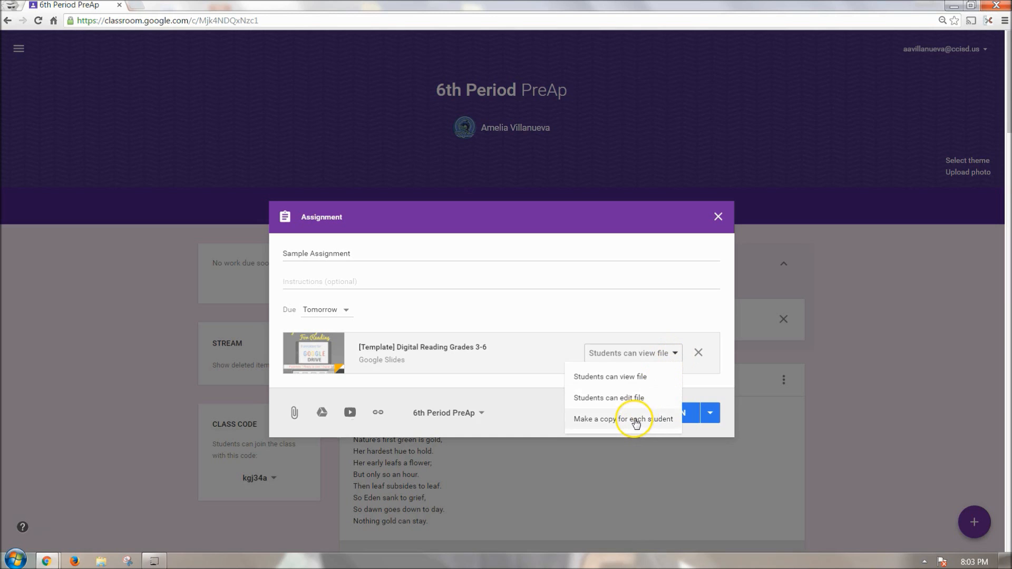
click(689, 421)
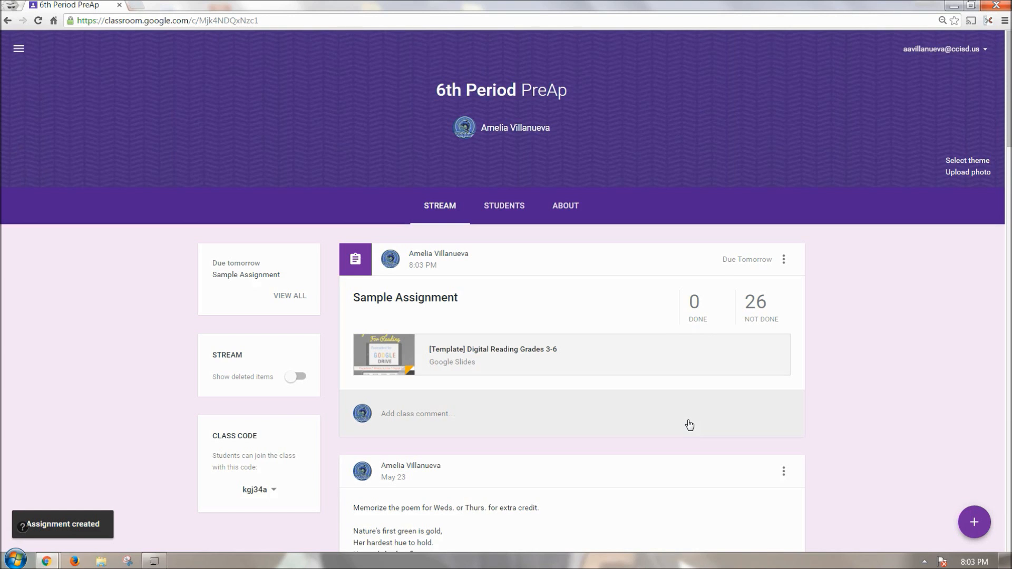
Open the Poetry Assignment from the class stream and examine its done and not done work, point value, sorting and student grades
scroll(689, 424, down, 6)
scroll(690, 423, down, 4)
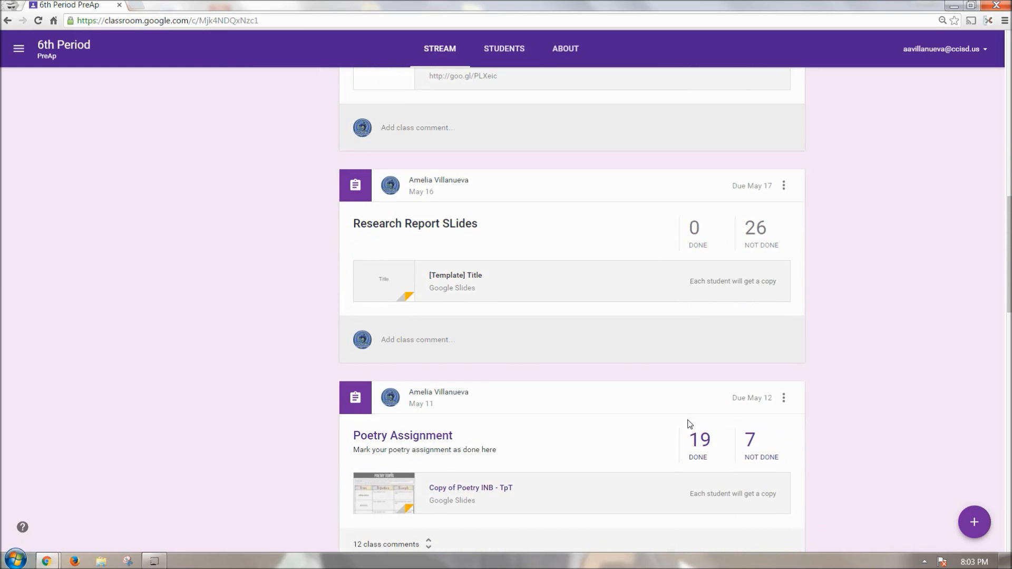
click(393, 435)
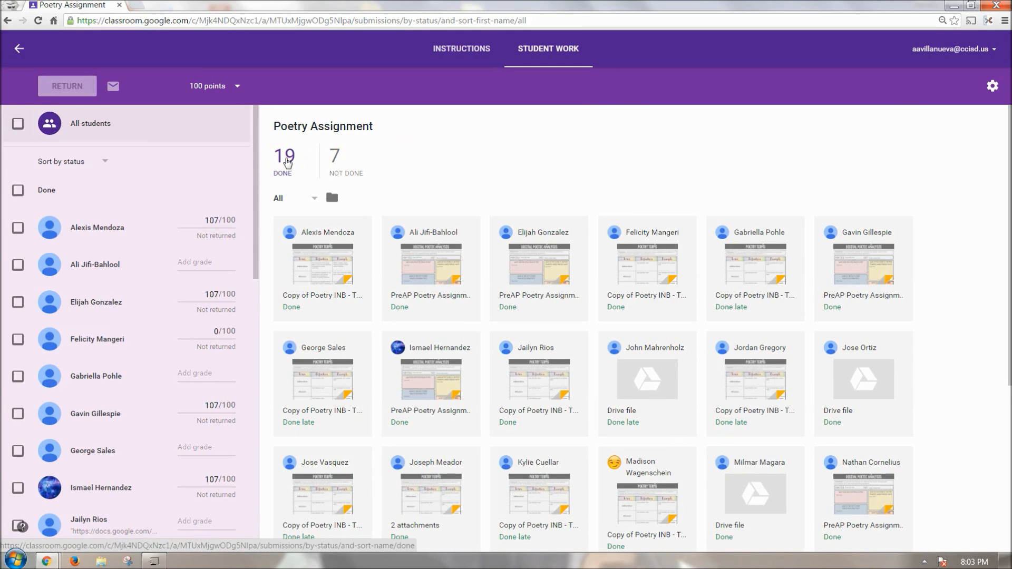
click(342, 160)
click(237, 87)
click(163, 163)
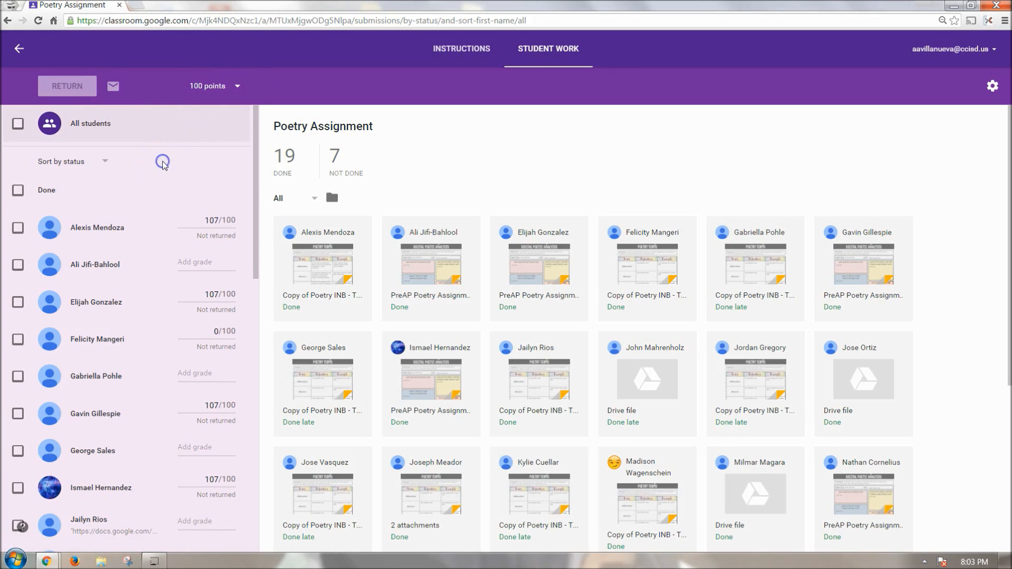
scroll(162, 164, down, 7)
scroll(163, 163, down, 3)
scroll(163, 163, up, 10)
click(169, 165)
View the Poetry Assignment's options for copying grades to Google Sheets or downloading them as CSV, without exporting anything
click(992, 87)
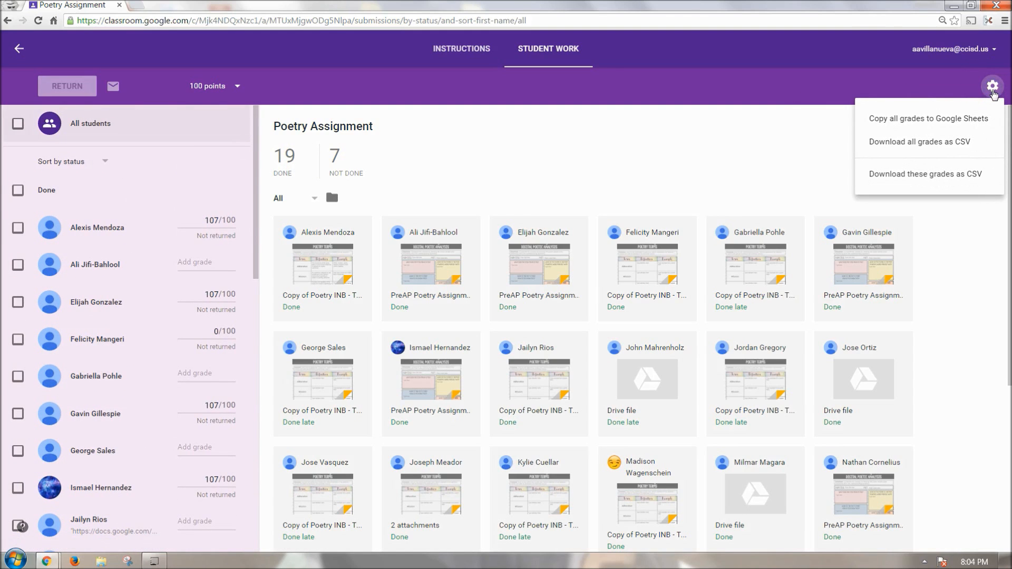
click(970, 121)
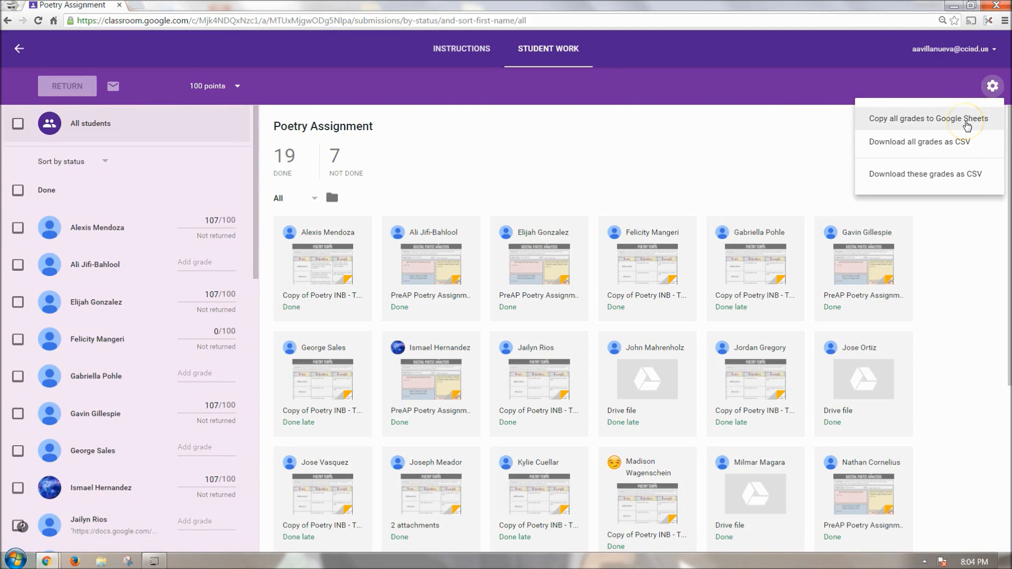
click(957, 153)
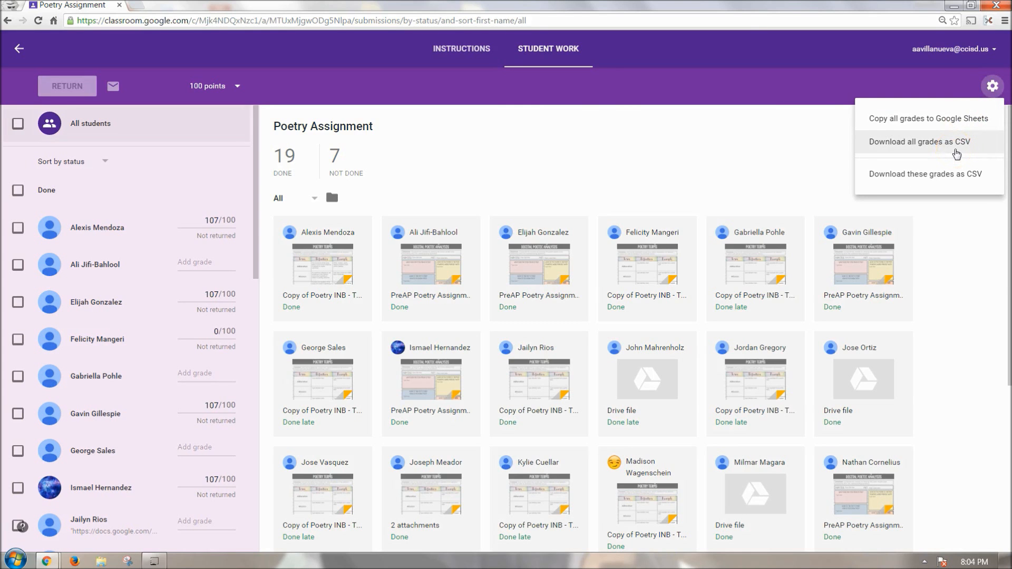
click(512, 177)
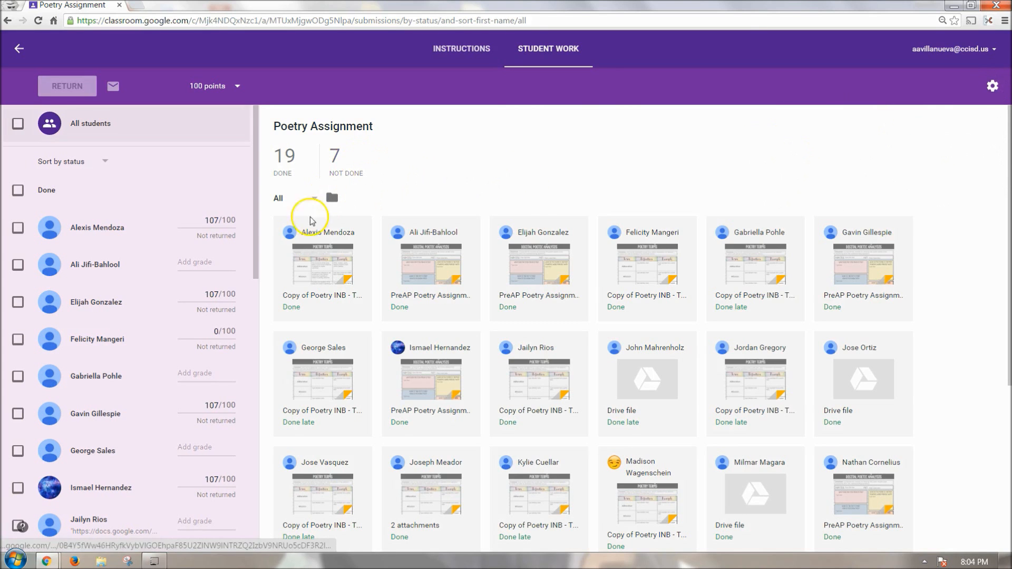
Look through the Poetry Assignment submissions, open the first student's Copy of Poetry INB - TpT, read the teacher's comments, and close it
scroll(310, 247, down, 5)
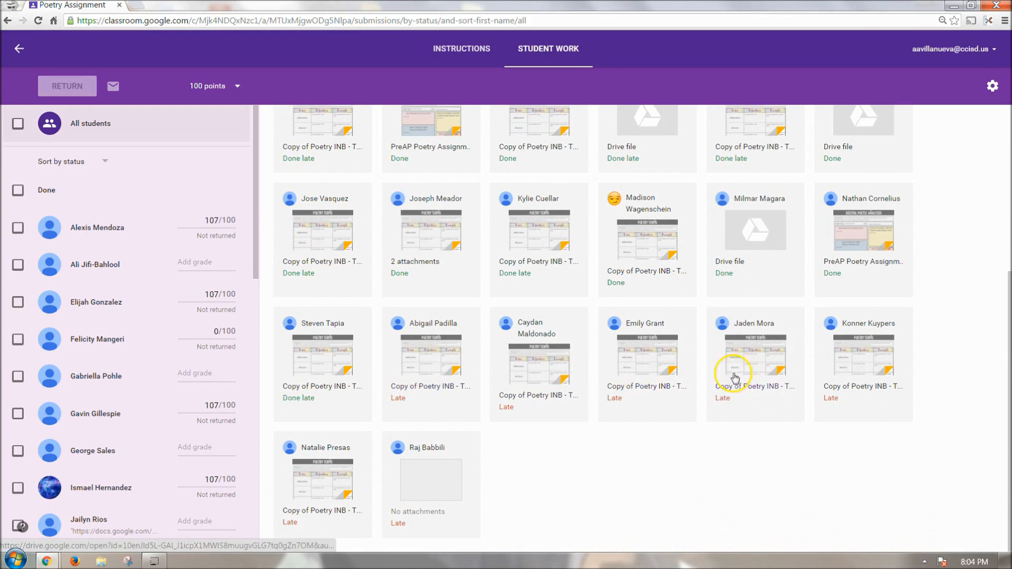
scroll(418, 379, up, 5)
click(324, 289)
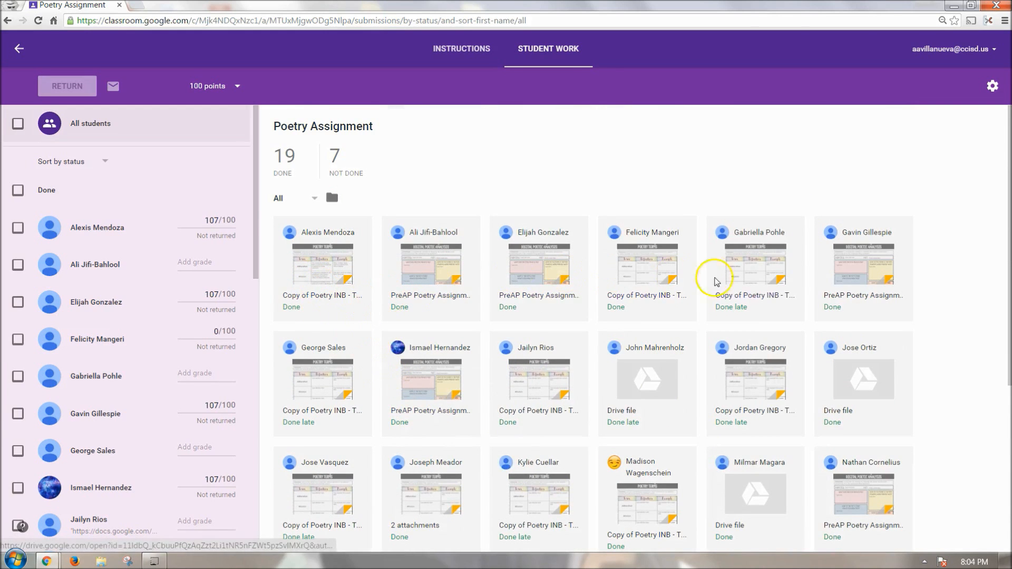
click(330, 267)
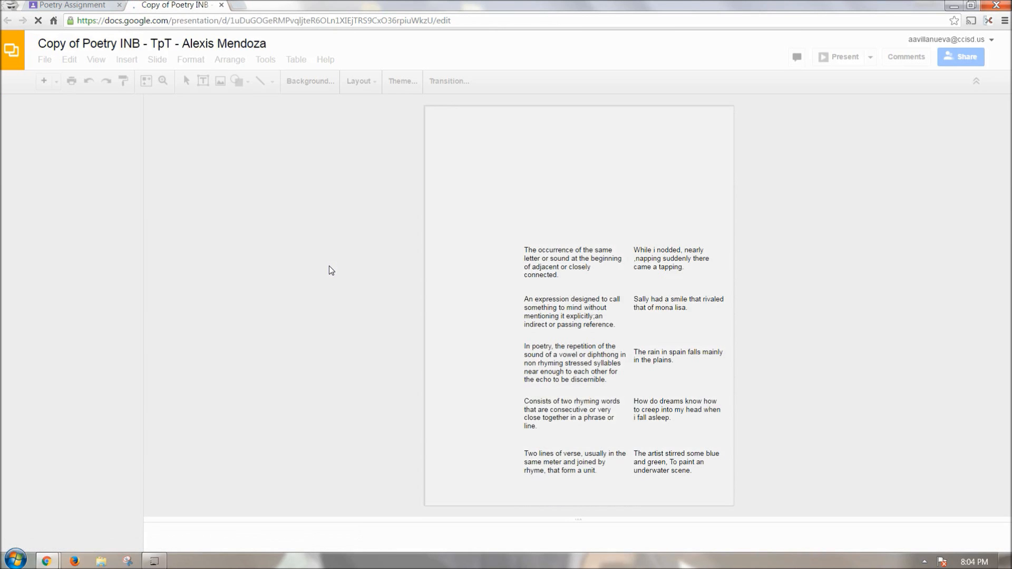
click(219, 186)
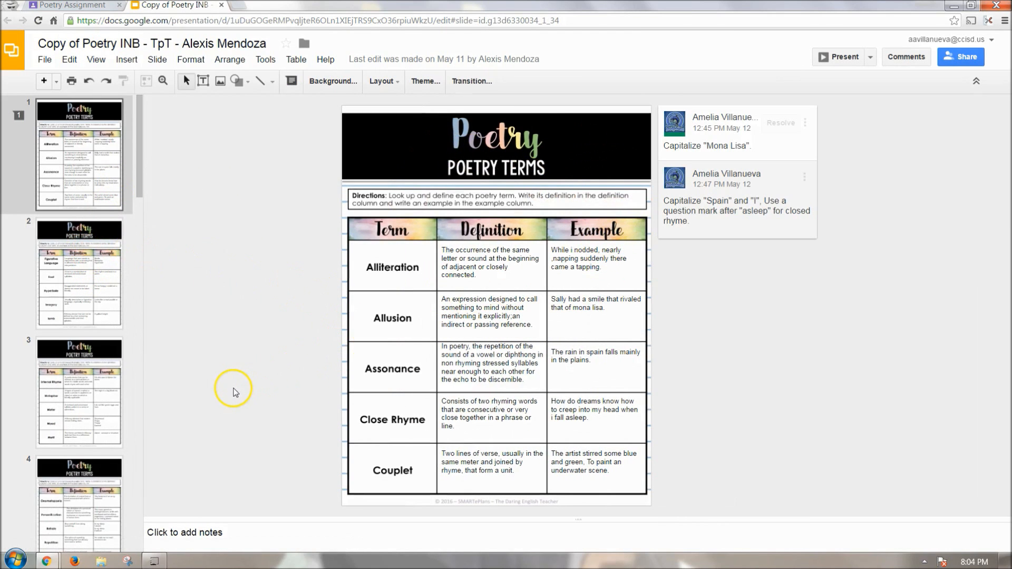
click(682, 213)
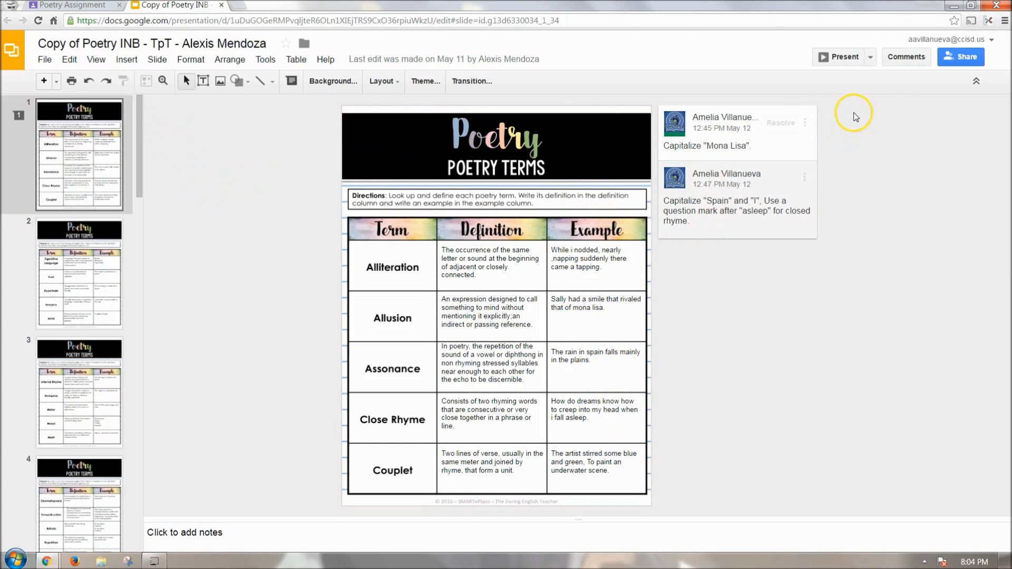
click(222, 6)
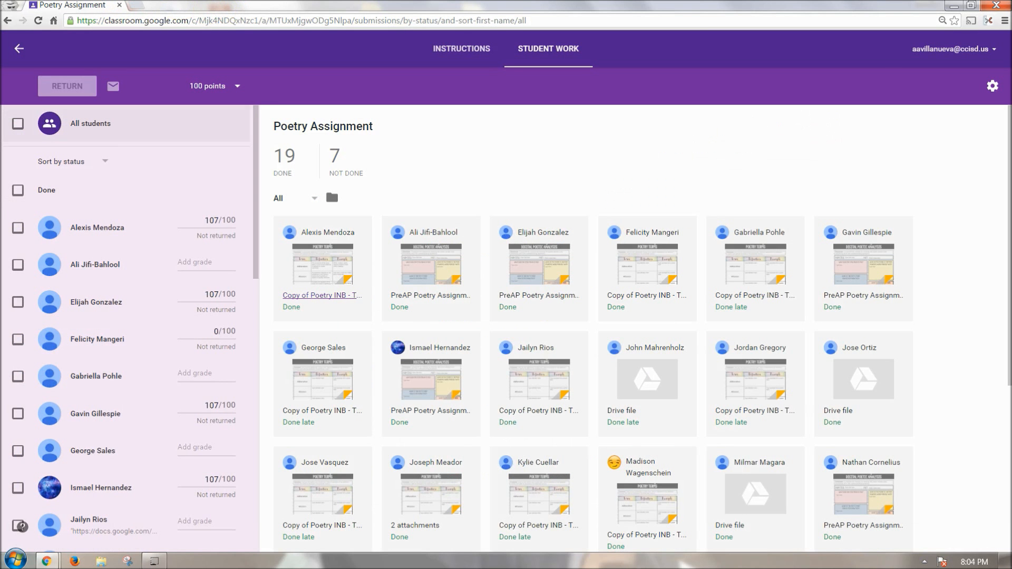
Return to the 6th Period PreAp stream and look back over its posts up to Sample Assignment
click(19, 49)
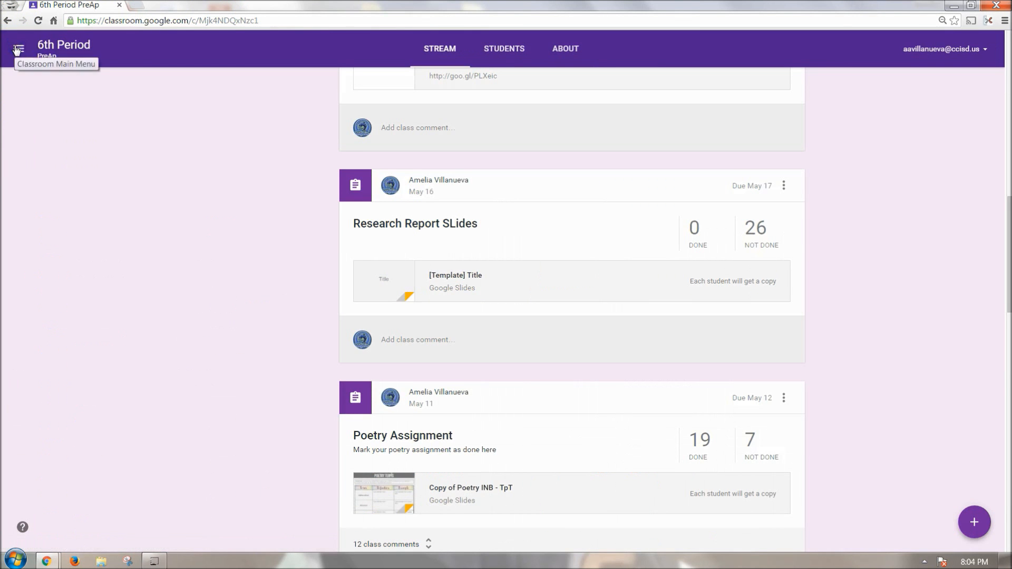
scroll(127, 299, up, 4)
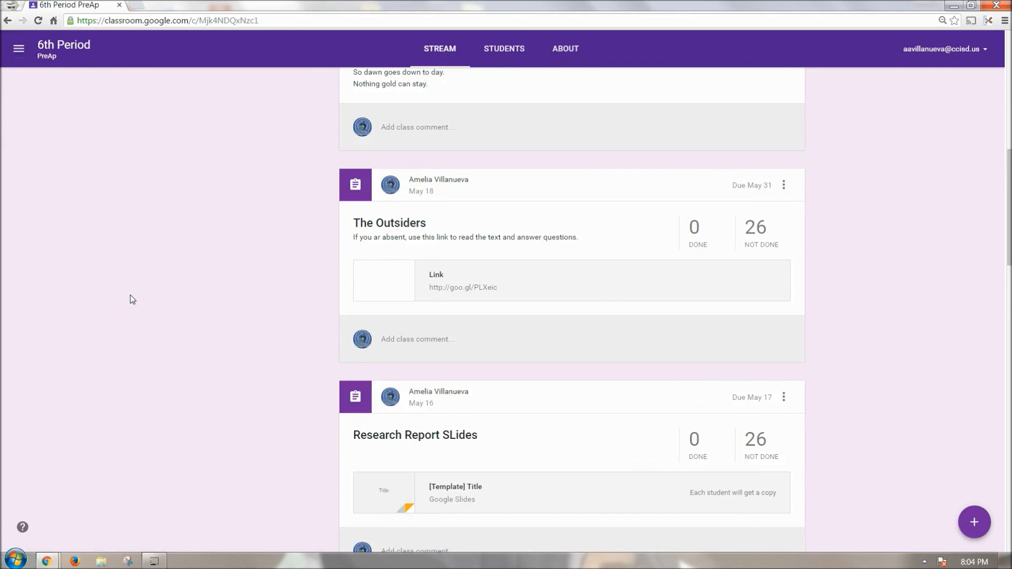
click(122, 279)
click(348, 343)
scroll(350, 344, up, 12)
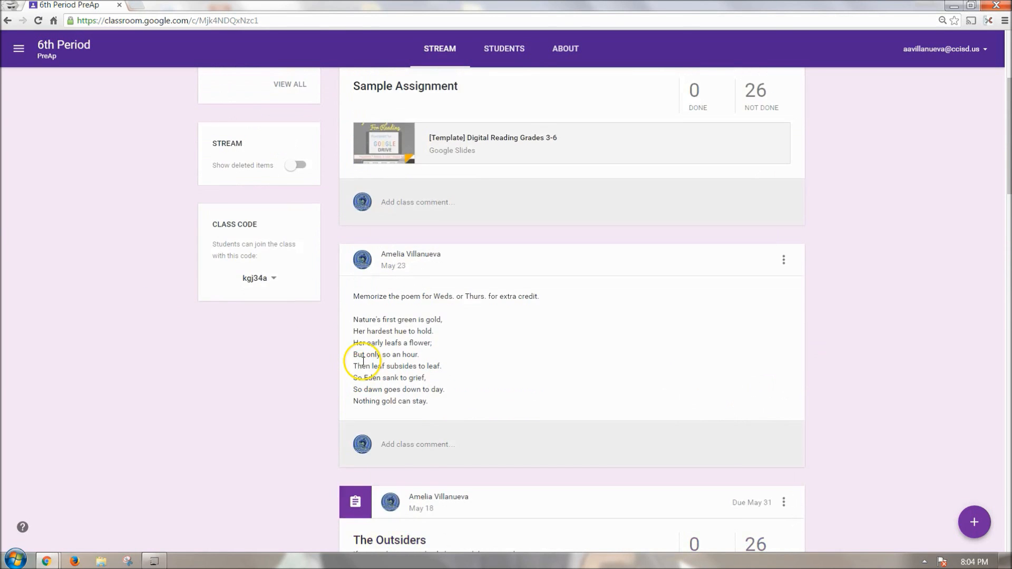